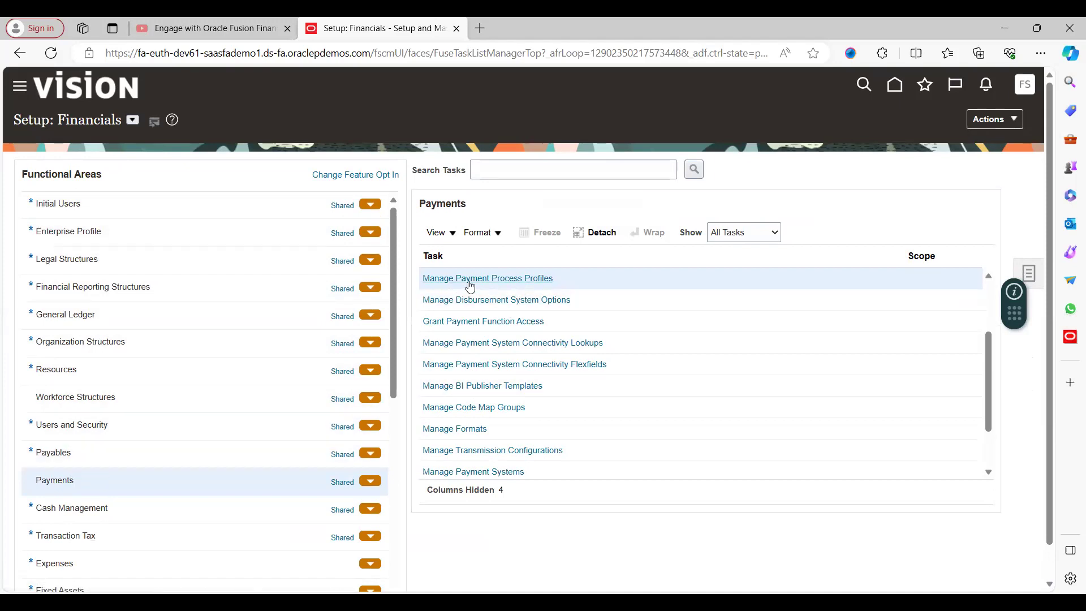
Open the Manage Payment Process Profiles task and search for all profiles with Active status
left_click(538, 286)
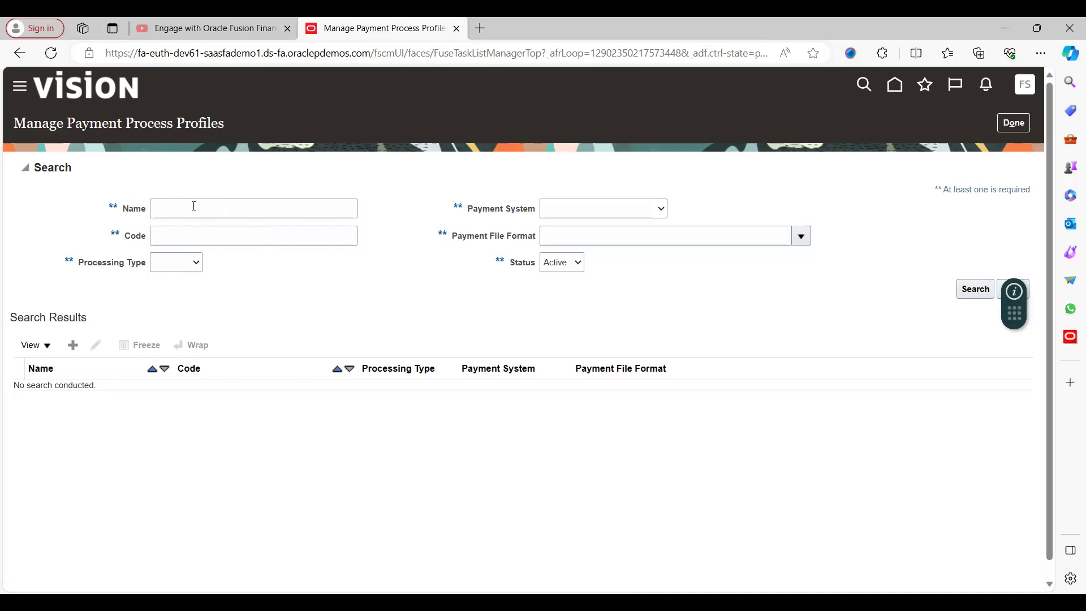
left_click(202, 210)
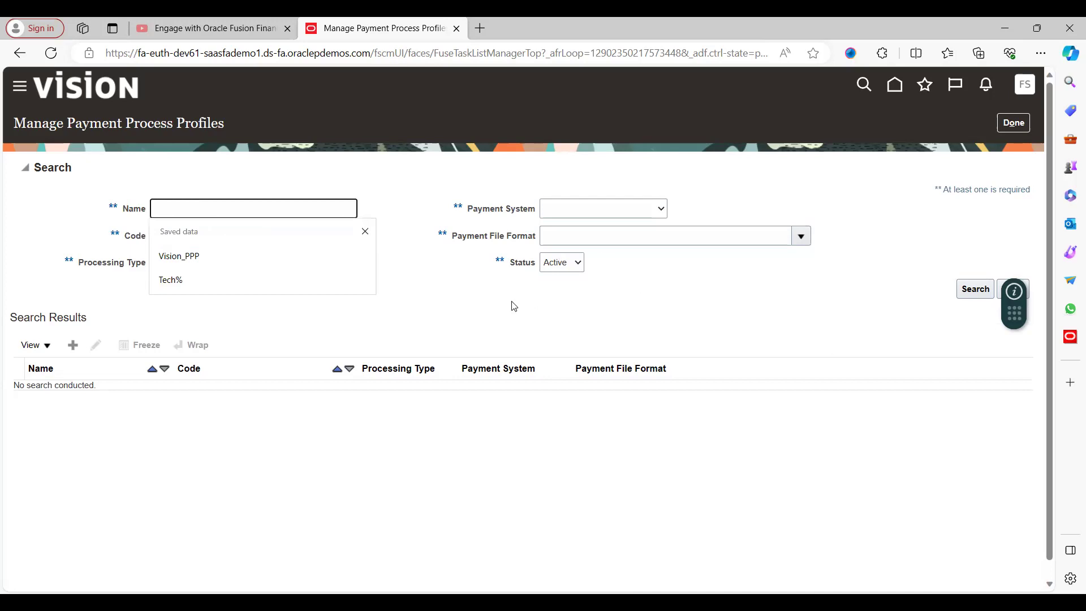
left_click(445, 309)
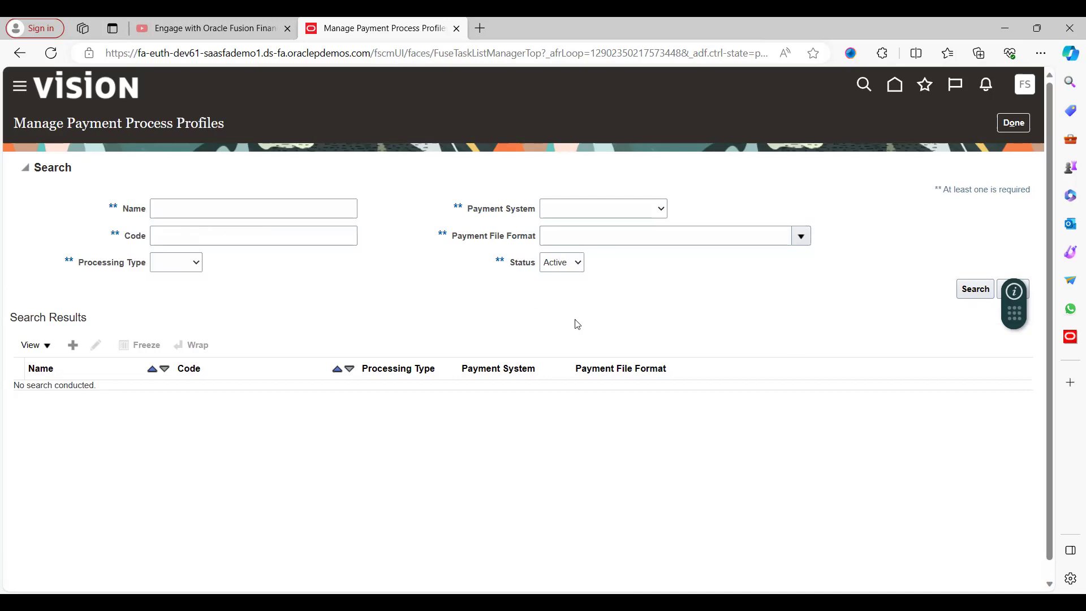
left_click(975, 289)
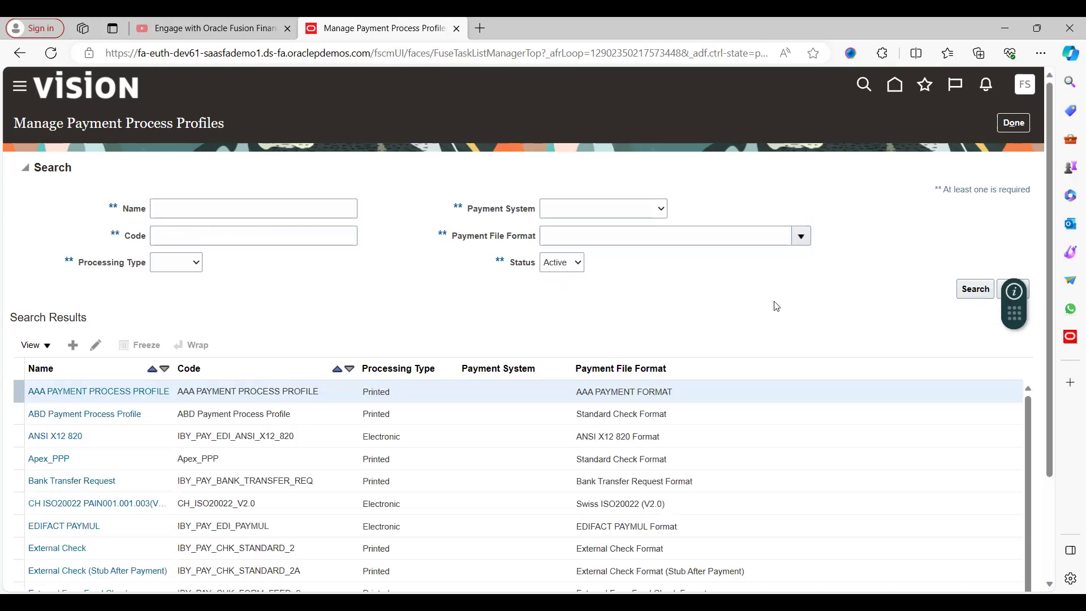
scroll(776, 306, "down", 2)
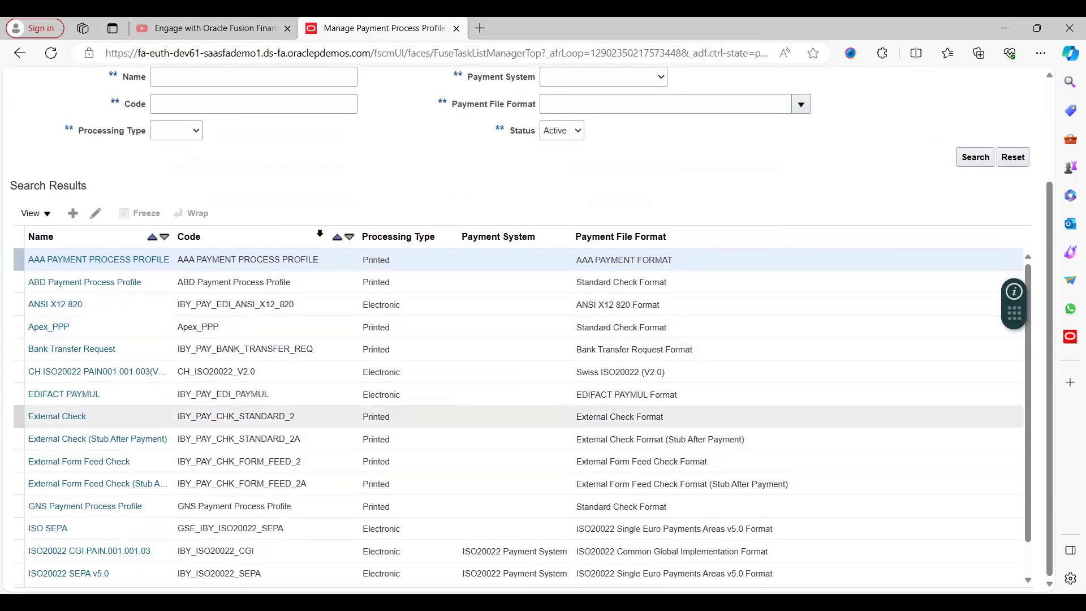
scroll(406, 173, "up", 2)
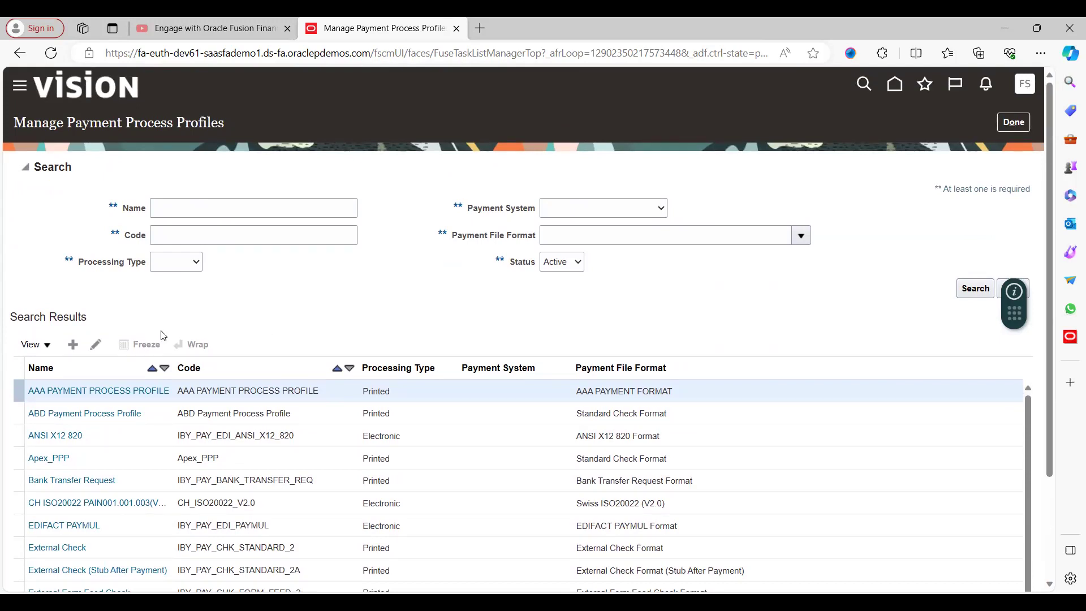
Create a new payment process profile with AWS_PPP as its name, code and description
left_click(73, 349)
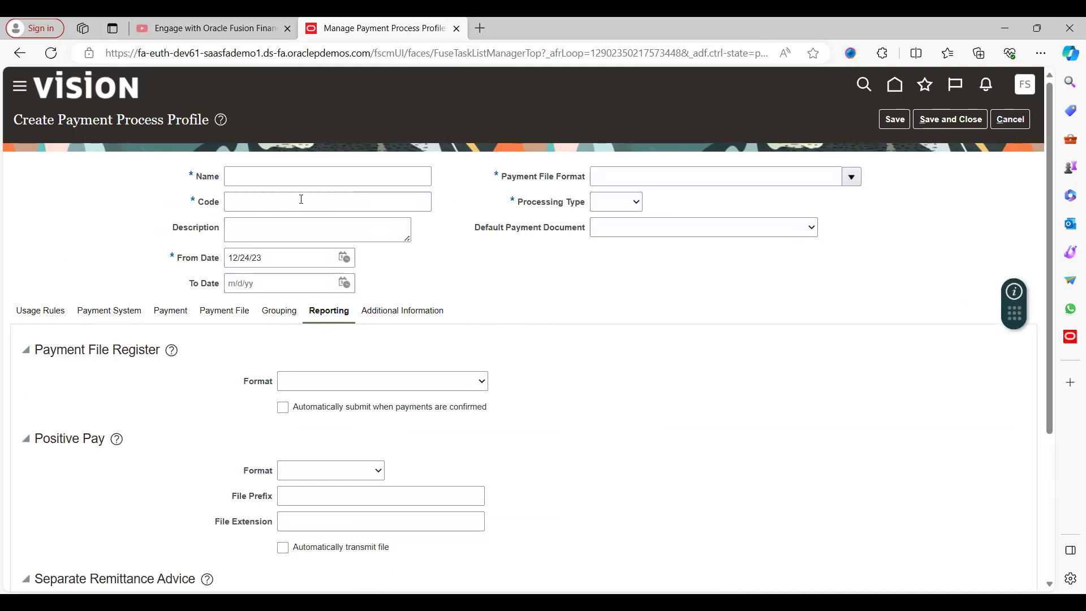
left_click(281, 180)
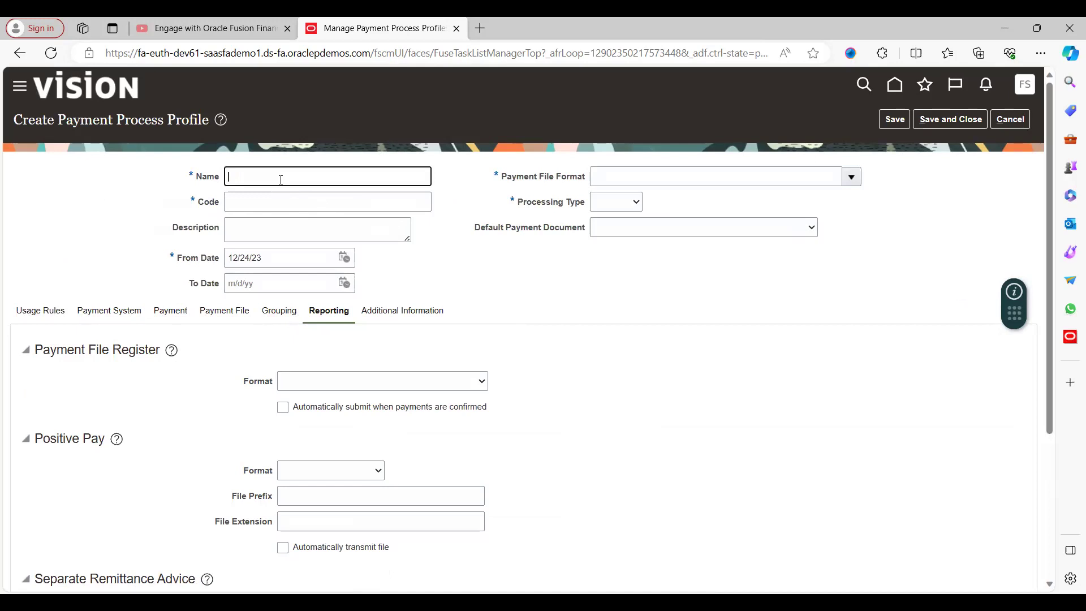
type("AM")
key("Tab")
key("shift+Tab")
key("ctrl+c")
key("Tab")
key("ctrl+v")
key("Tab")
key("ctrl+v")
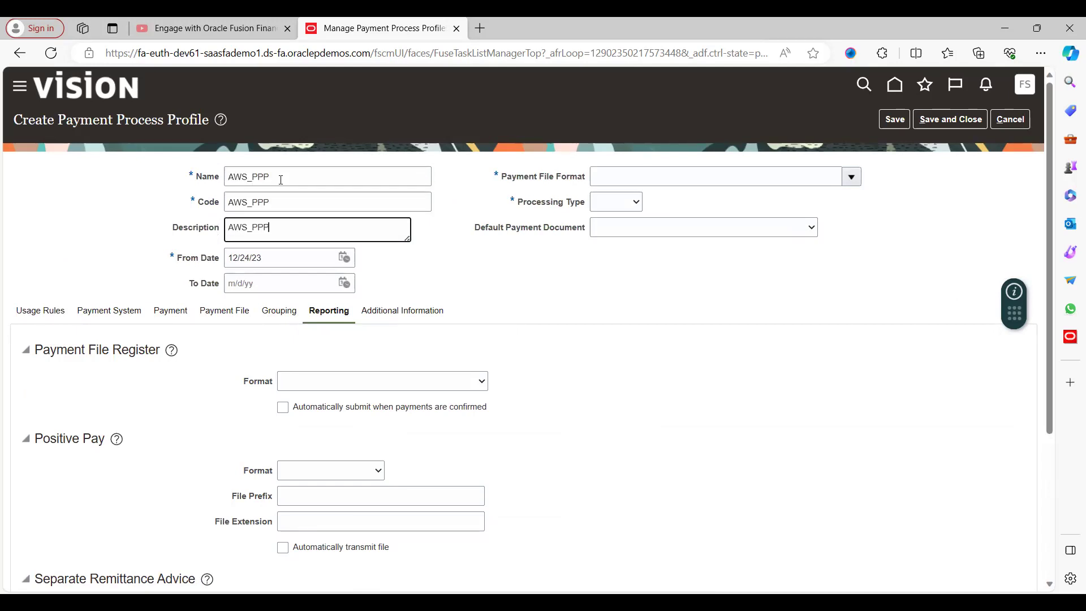
key("Tab")
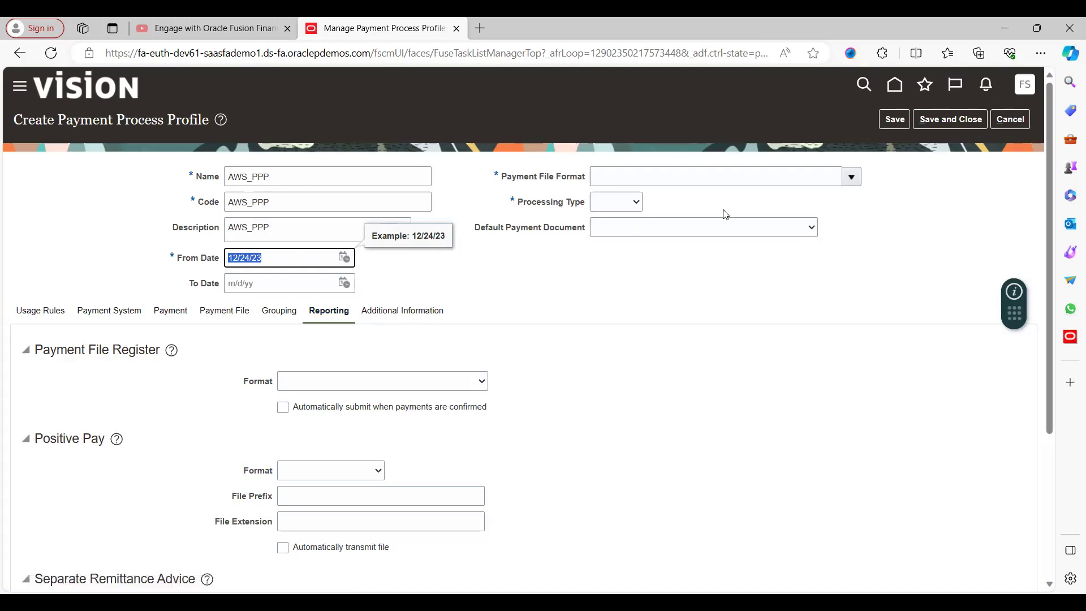
Search the payment file formats for "standard" and assign Standard Check Format to the profile
left_click(851, 179)
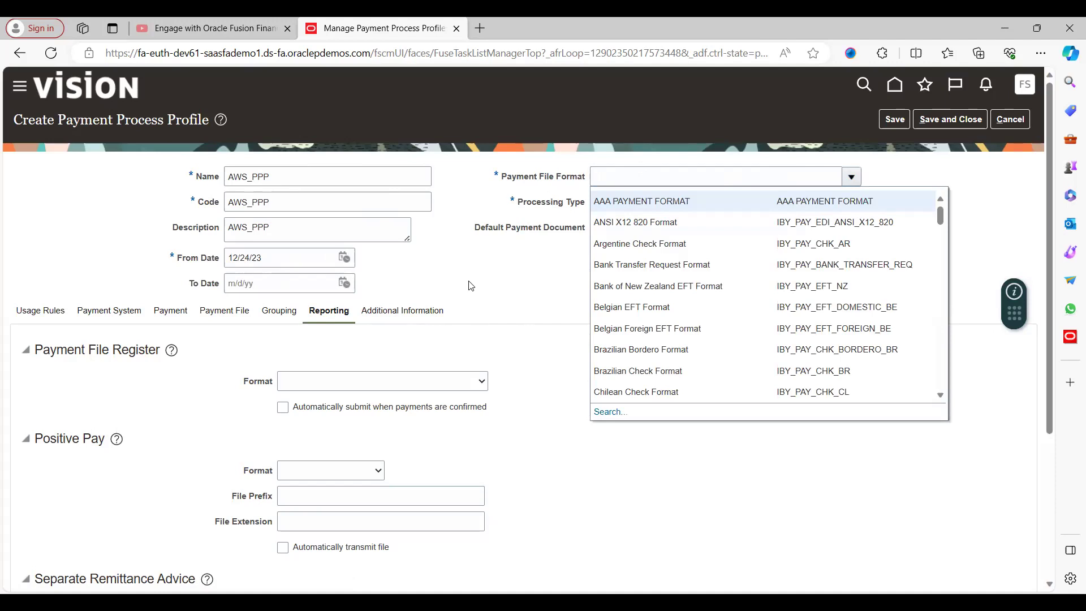
left_click(610, 413)
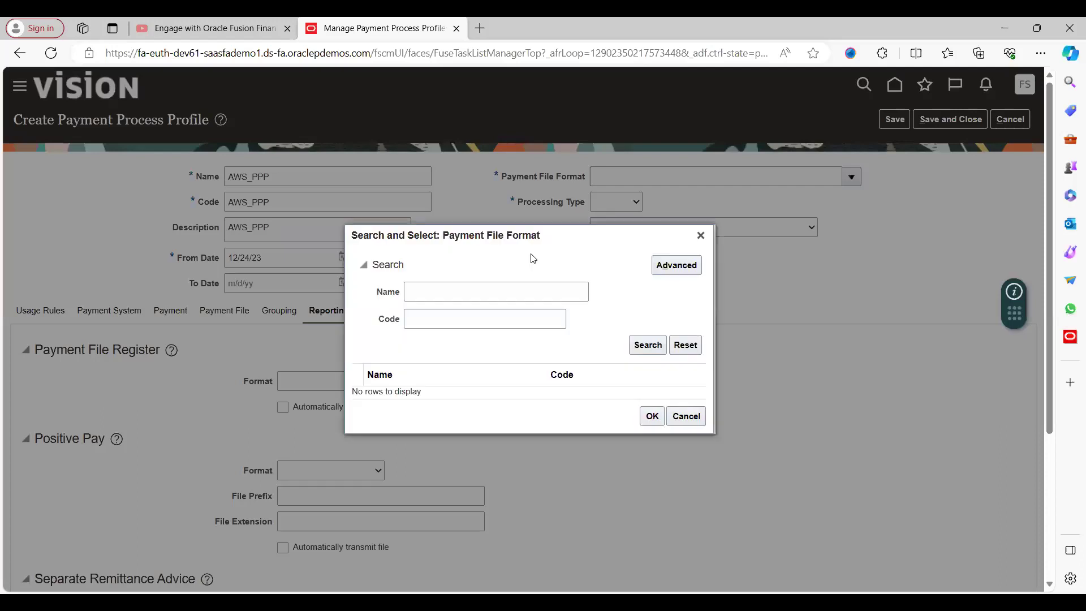
left_click(461, 291)
type("standard")
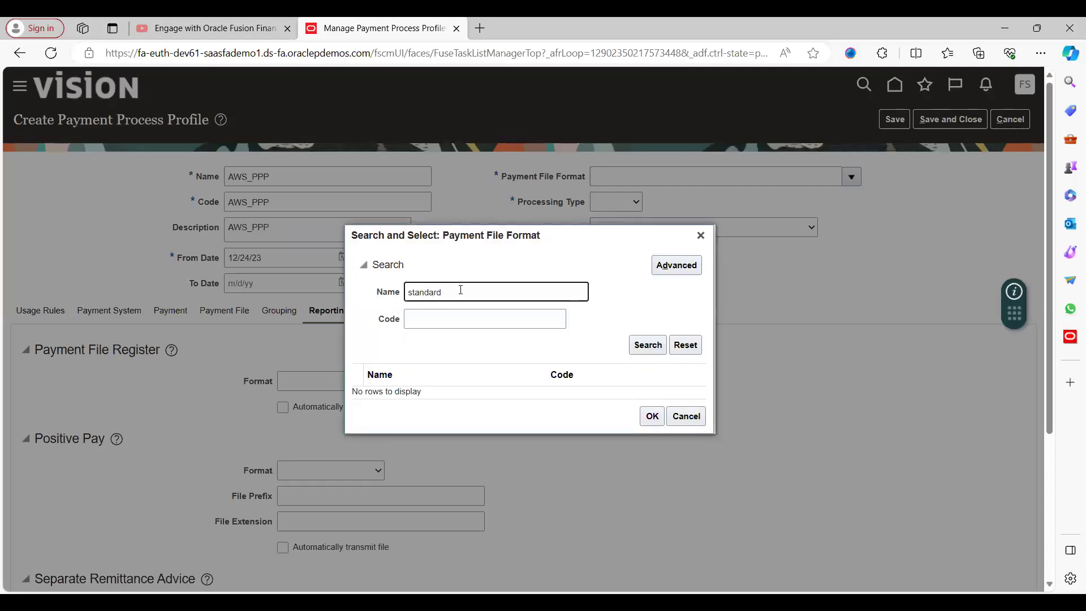
key("Return")
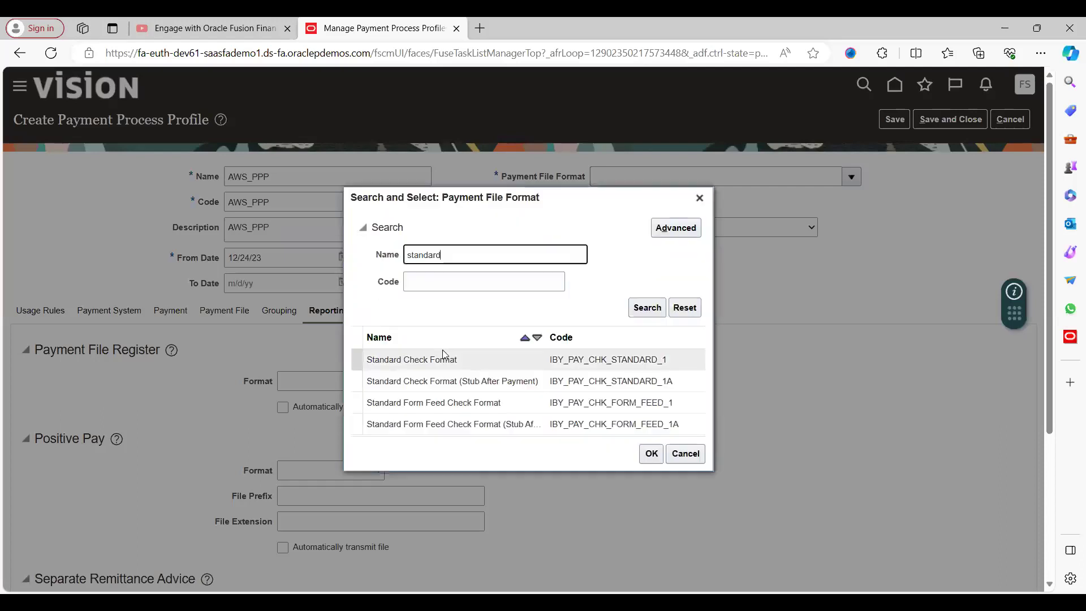
left_click(433, 363)
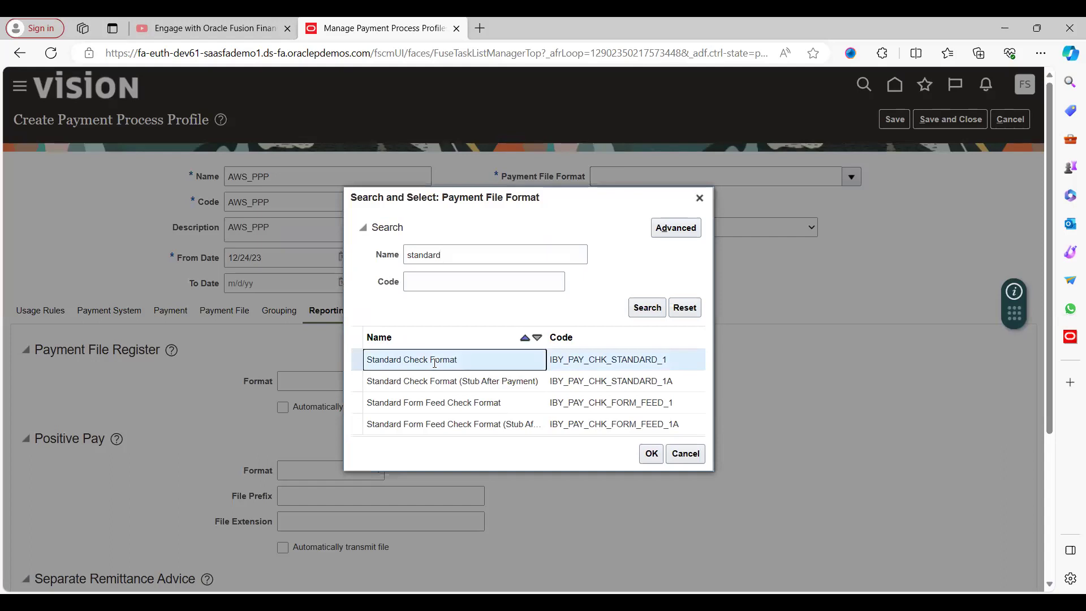
left_click(650, 459)
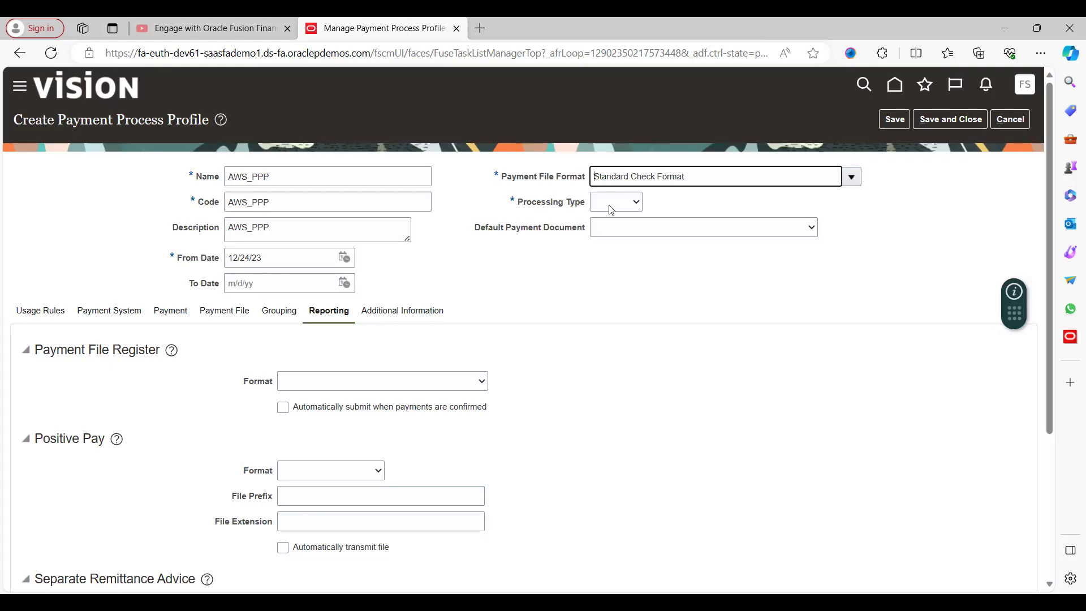
Set the profile's processing type to Printed and its payment file option to Send to file
left_click(617, 284)
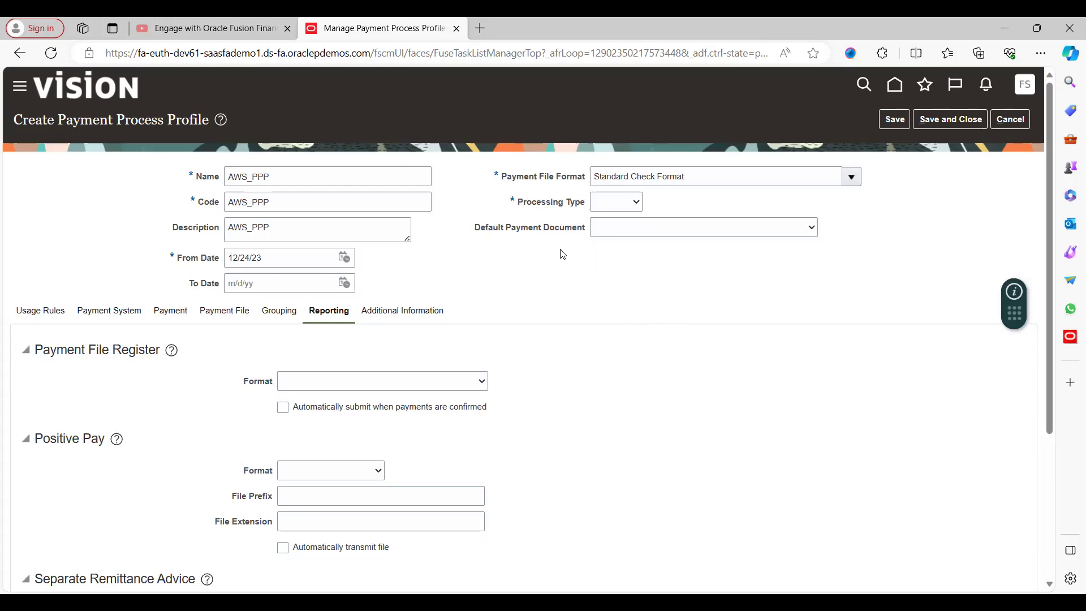
left_click(609, 250)
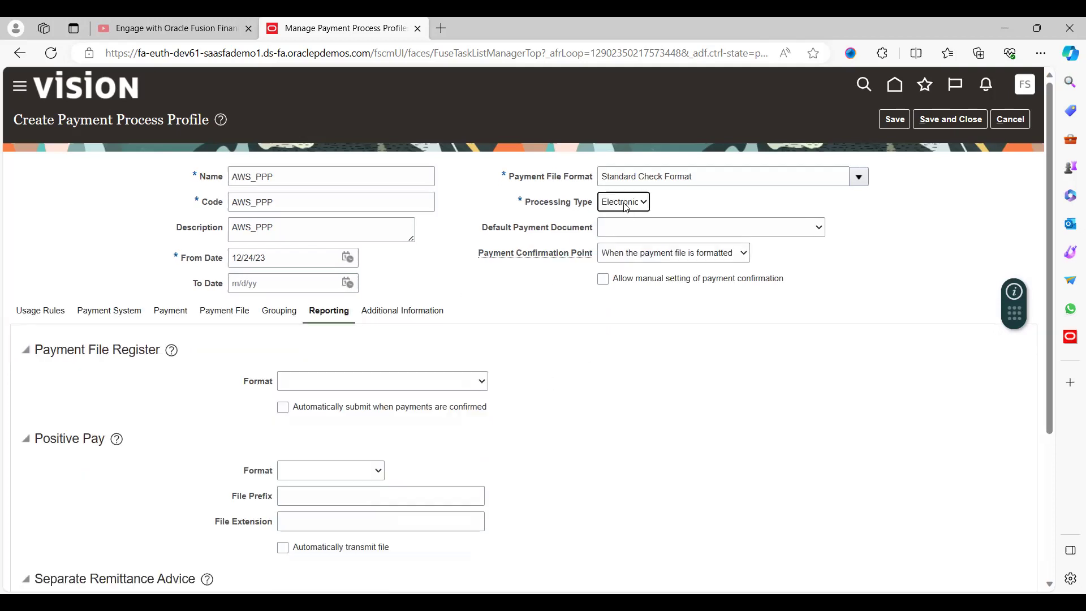
left_click(619, 235)
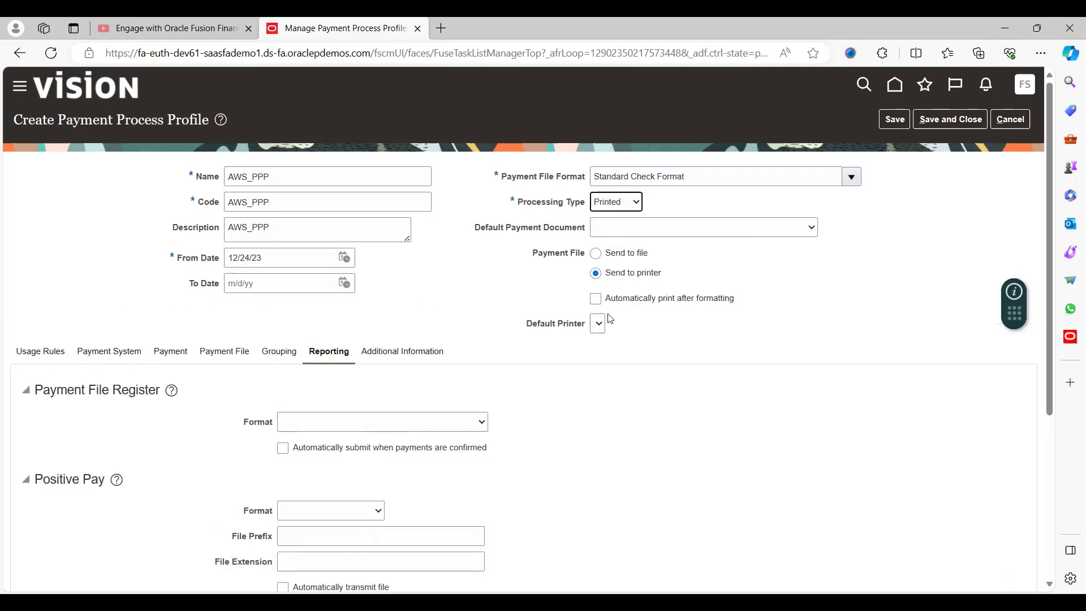
left_click(596, 255)
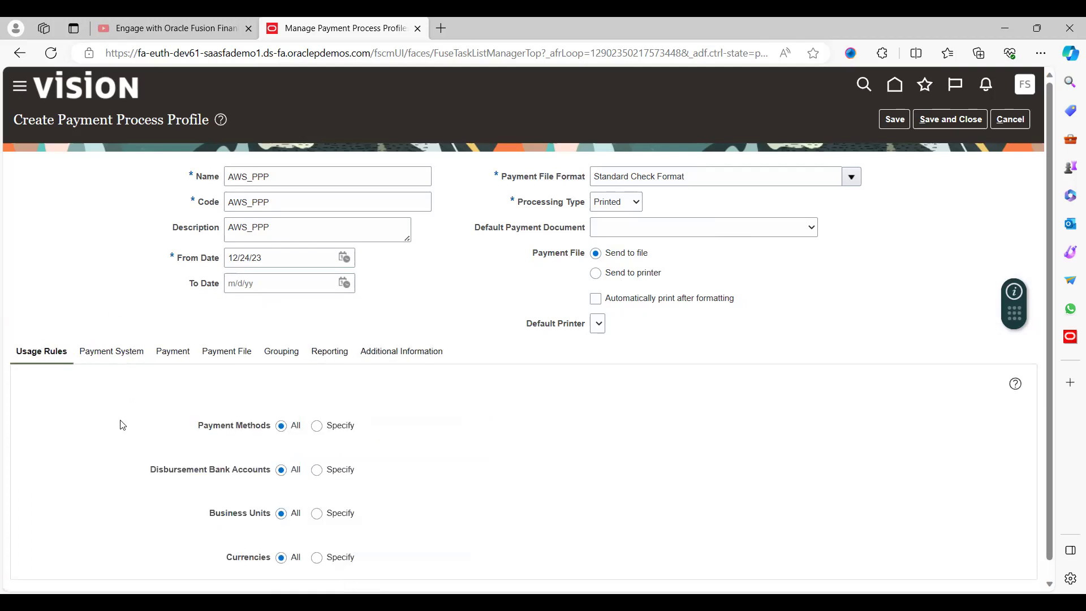
scroll(121, 425, "down", 1)
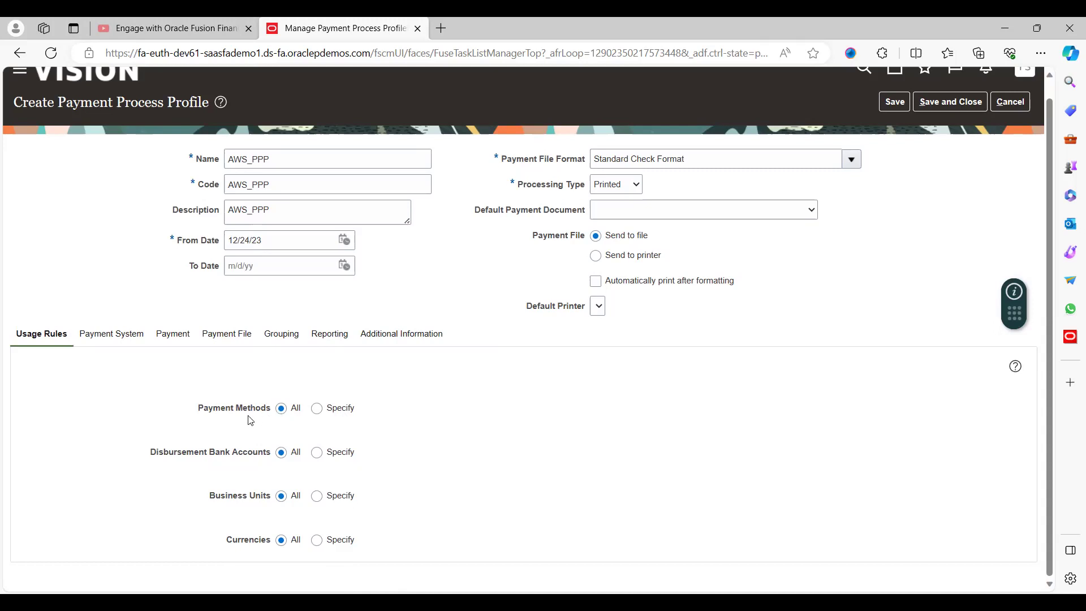
left_click(317, 413)
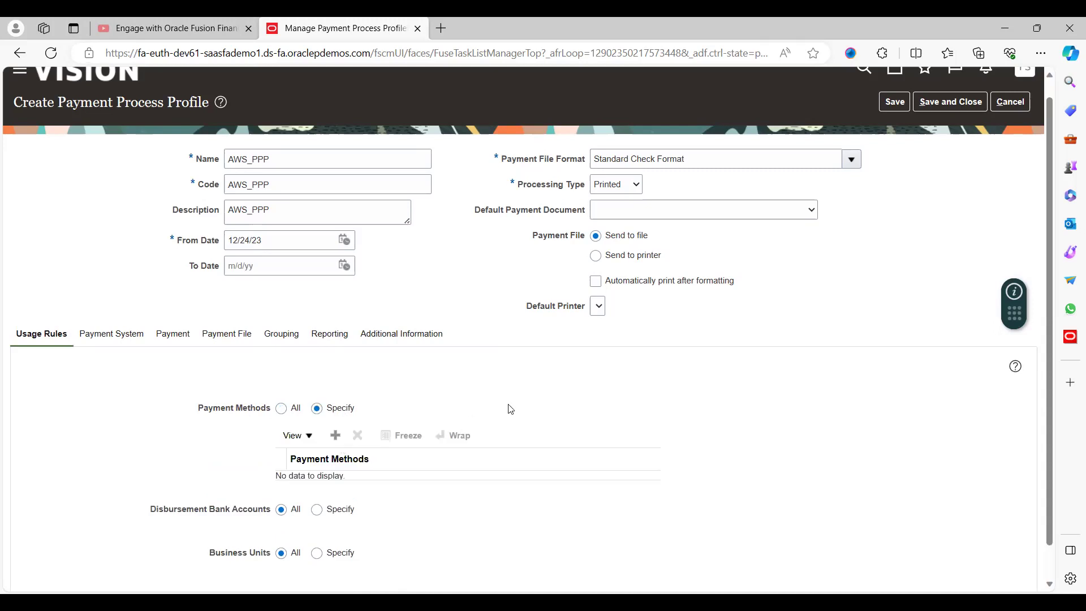
scroll(511, 409, "down", 1)
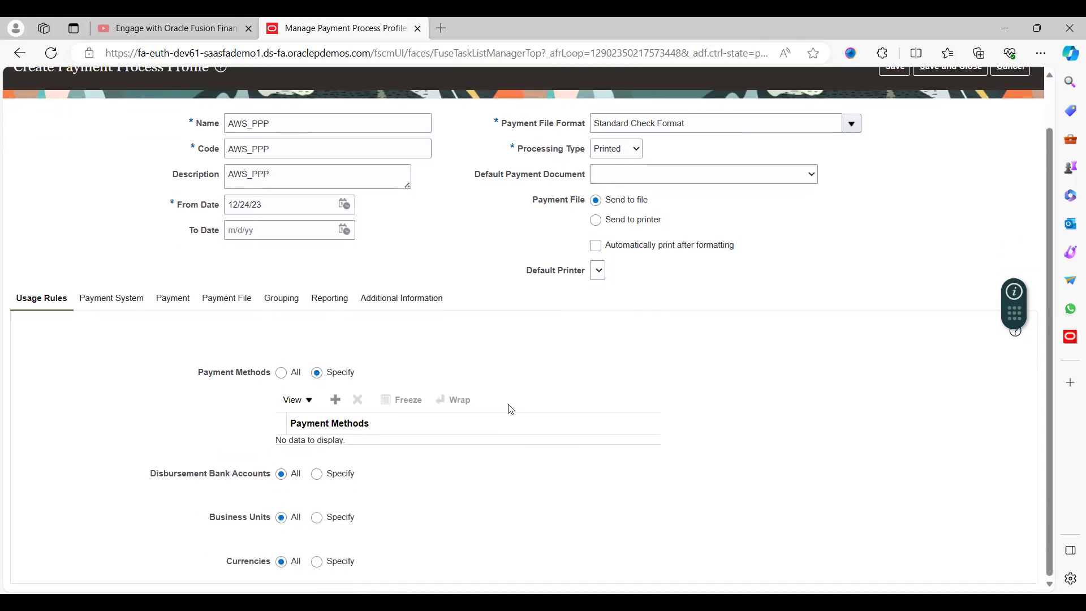
left_click(337, 401)
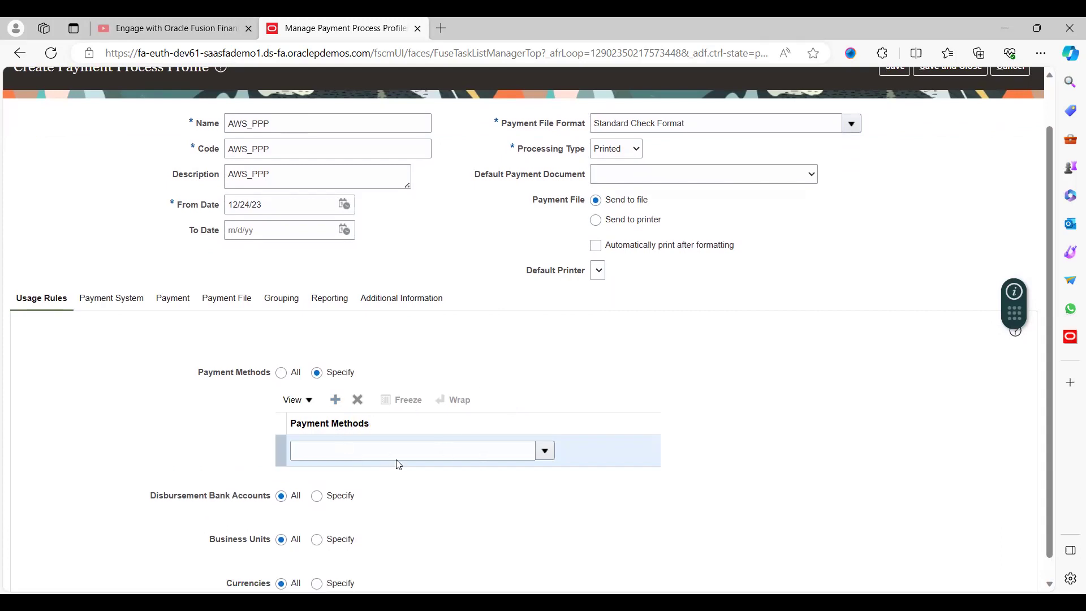
left_click(545, 452)
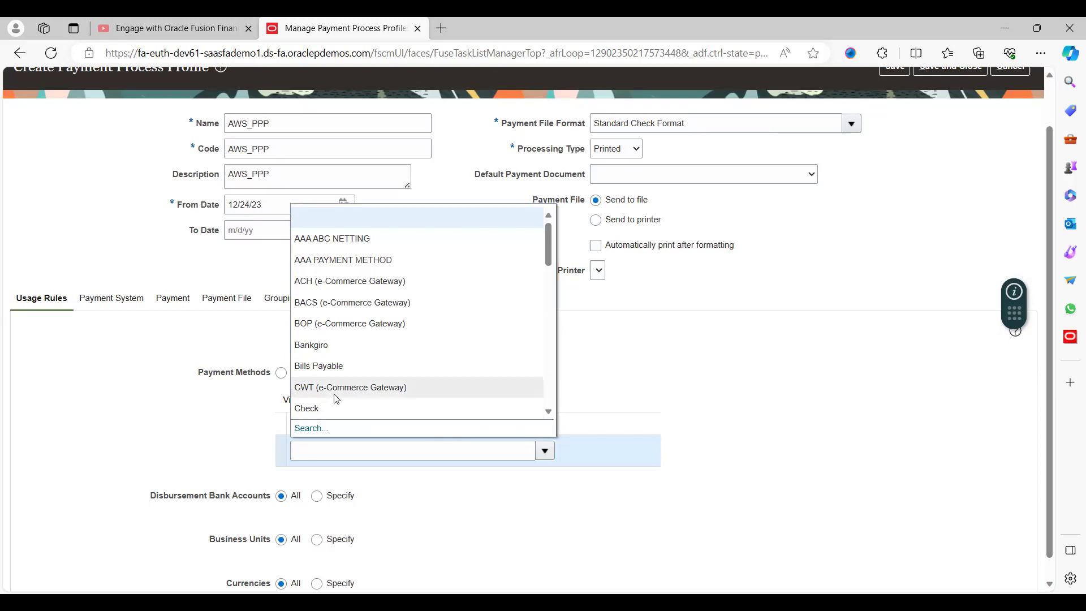
left_click(581, 359)
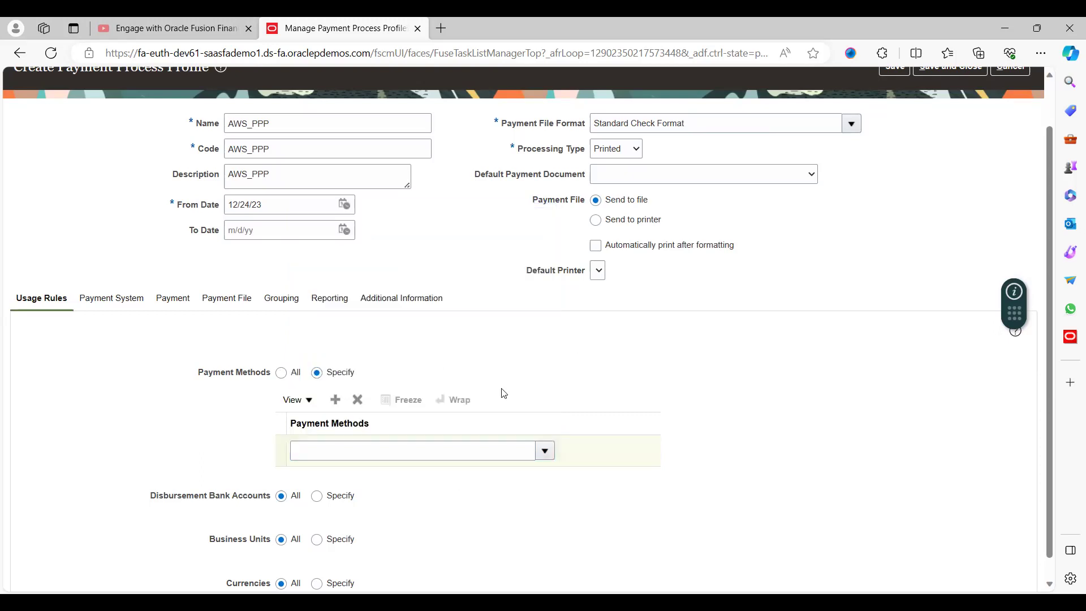
left_click(356, 402)
left_click(281, 374)
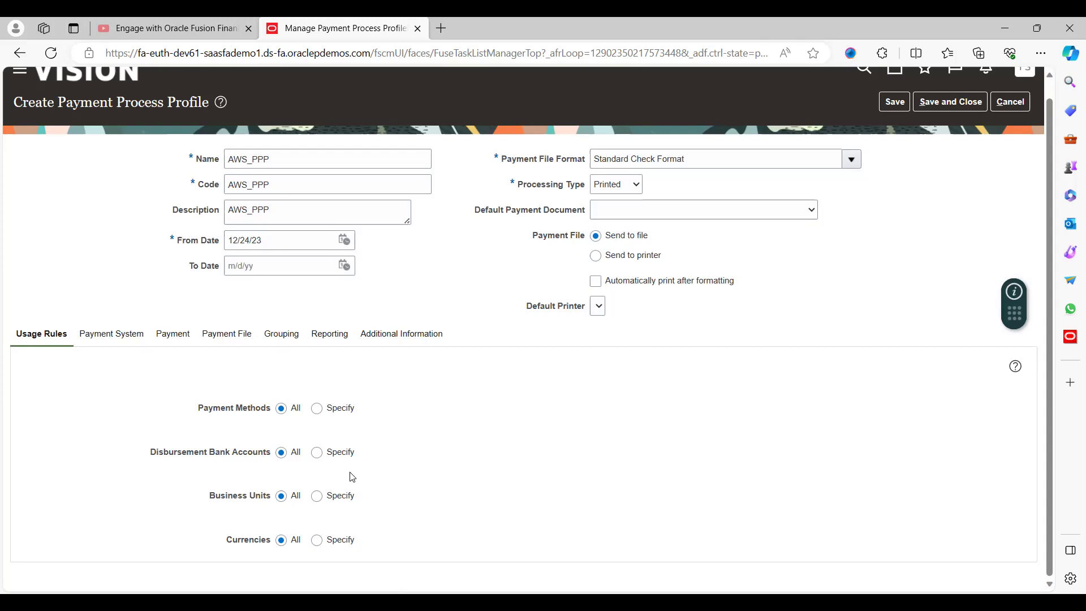
In the usage rules, restrict disbursement bank accounts to specified ones and add the first suggested BofA account
left_click(316, 454)
left_click(335, 479)
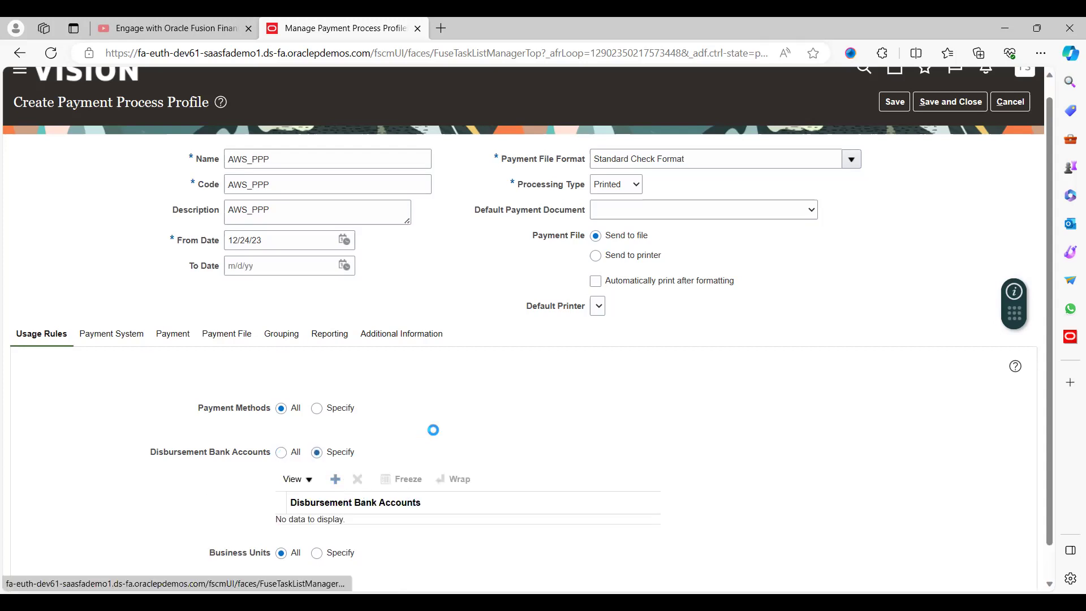
left_click(344, 534)
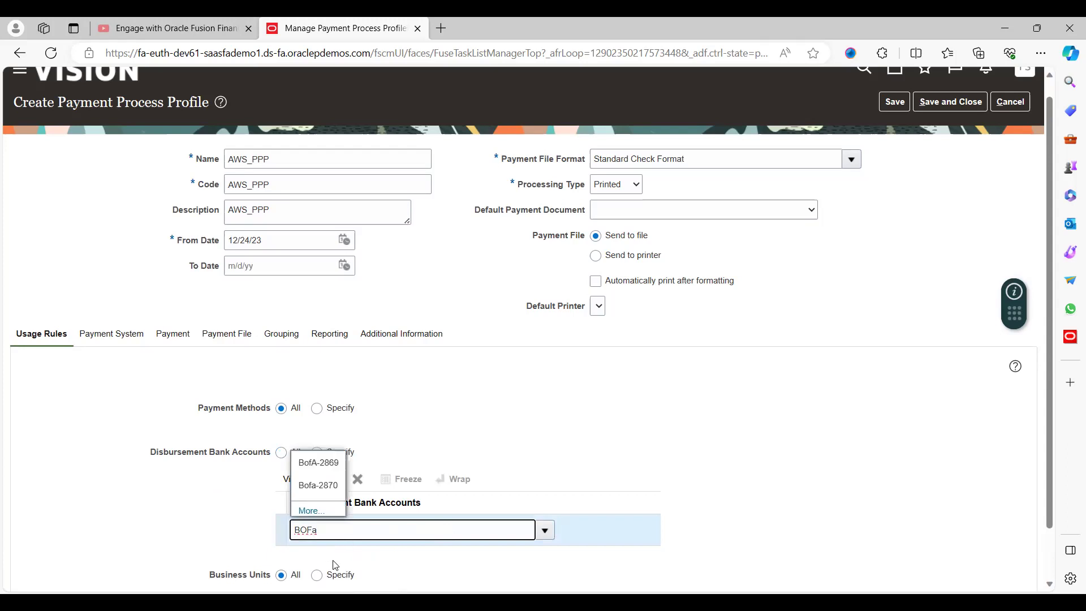
left_click(330, 463)
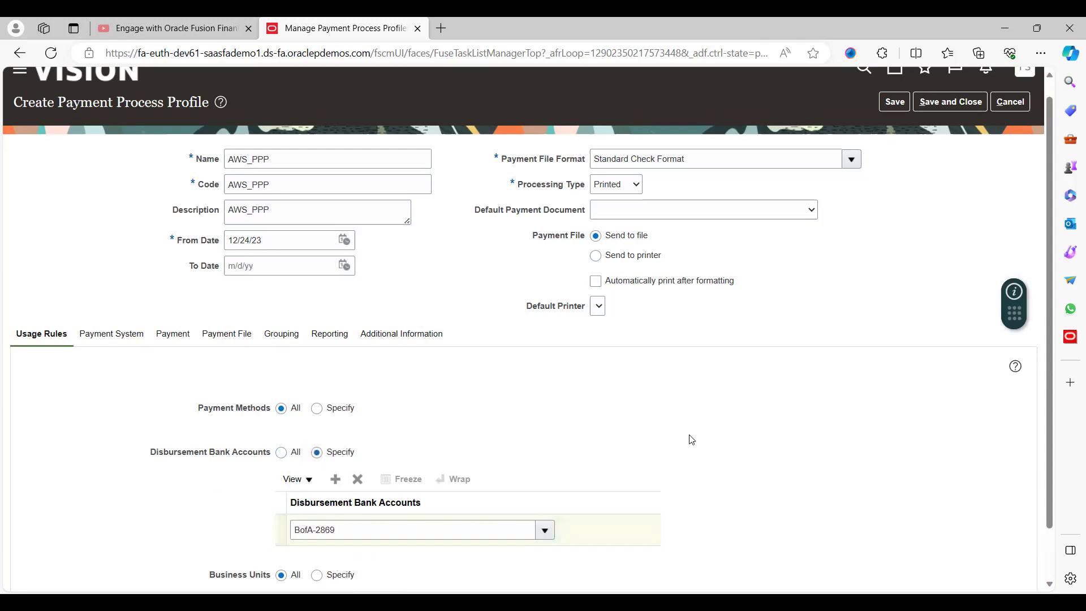
scroll(691, 439, "down", 1)
scroll(691, 439, "up", 2)
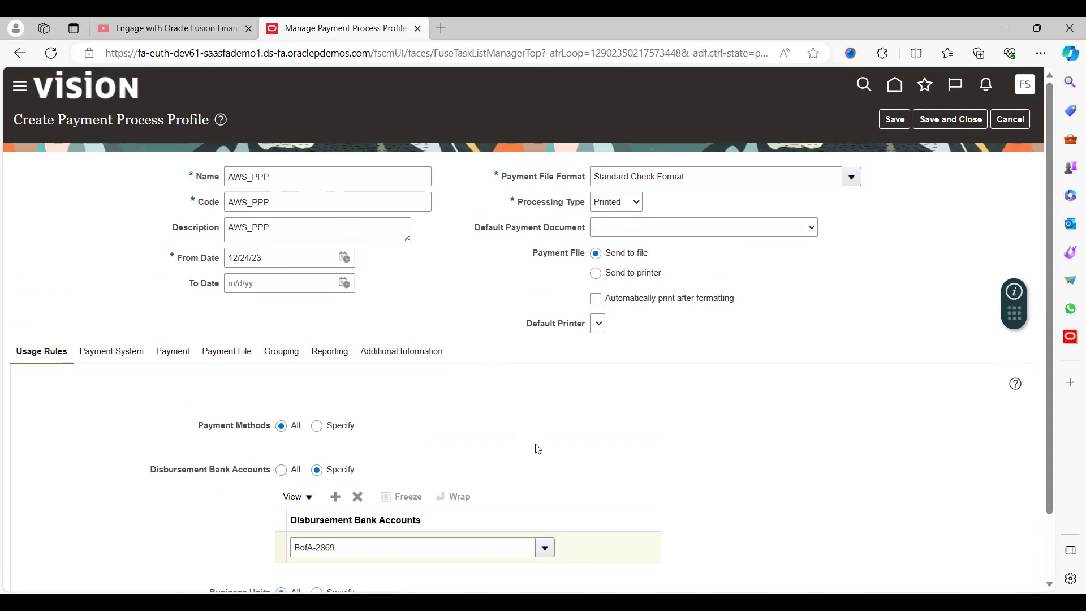
Restrict the usage rules' business units to specified ones and add US1 Business Unit
scroll(538, 449, "down", 1)
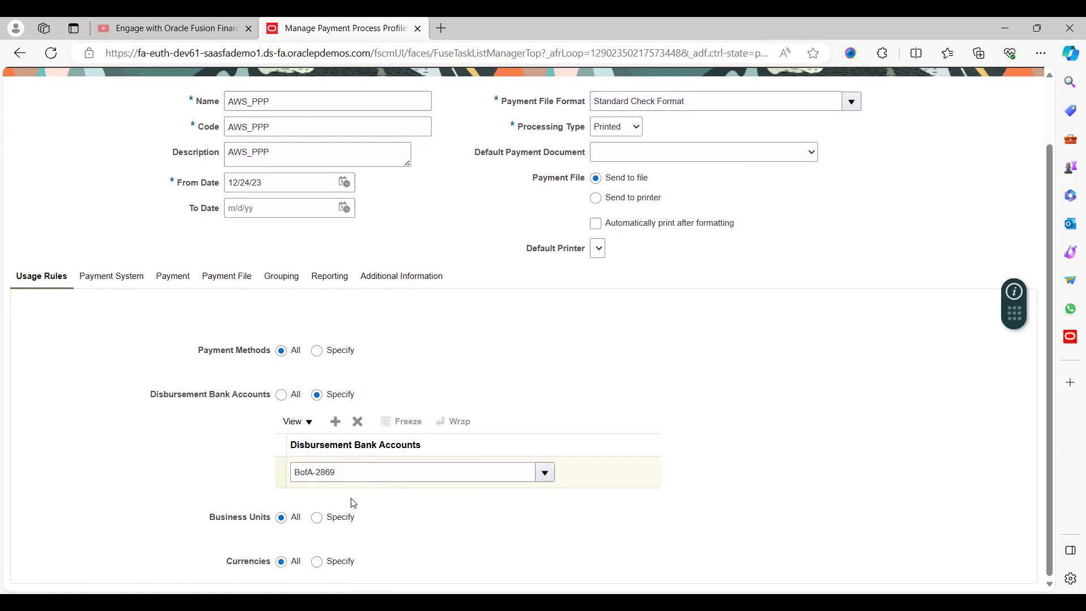
left_click(314, 519)
left_click(337, 551)
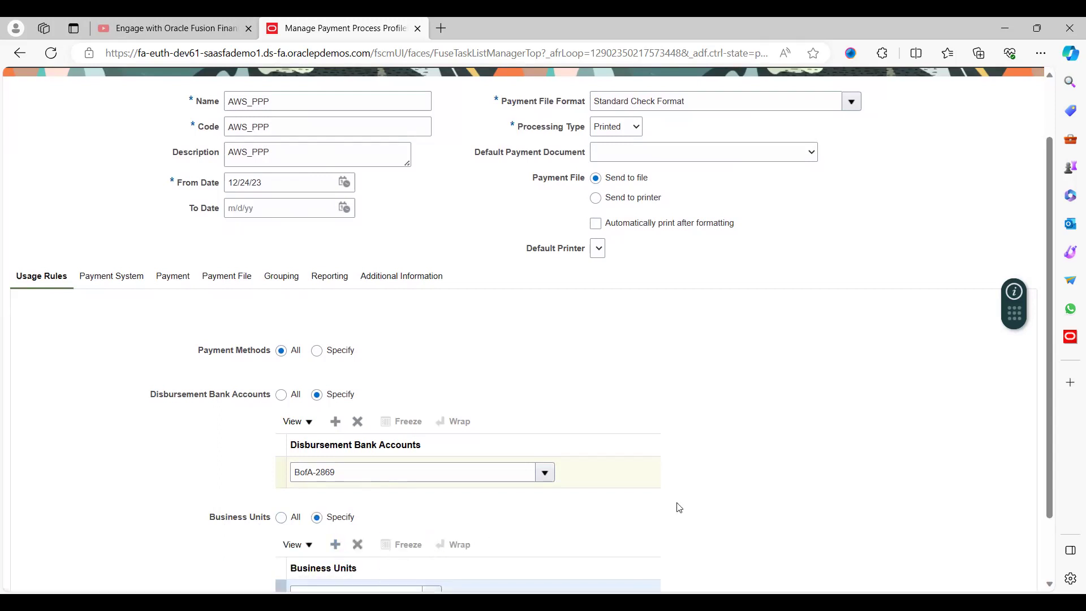
scroll(679, 508, "down", 1)
left_click(406, 515)
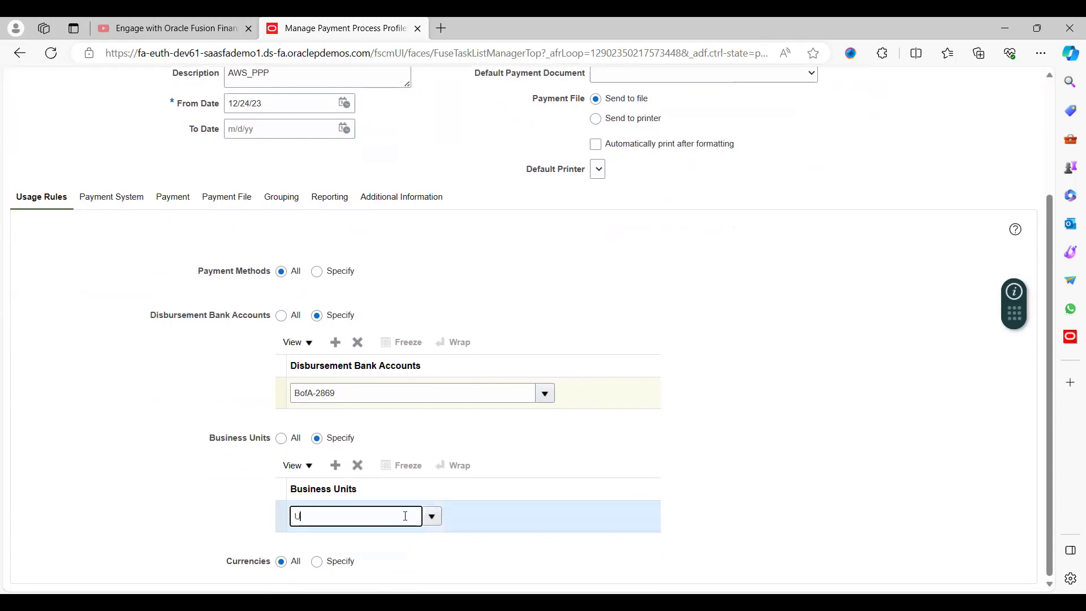
type("US")
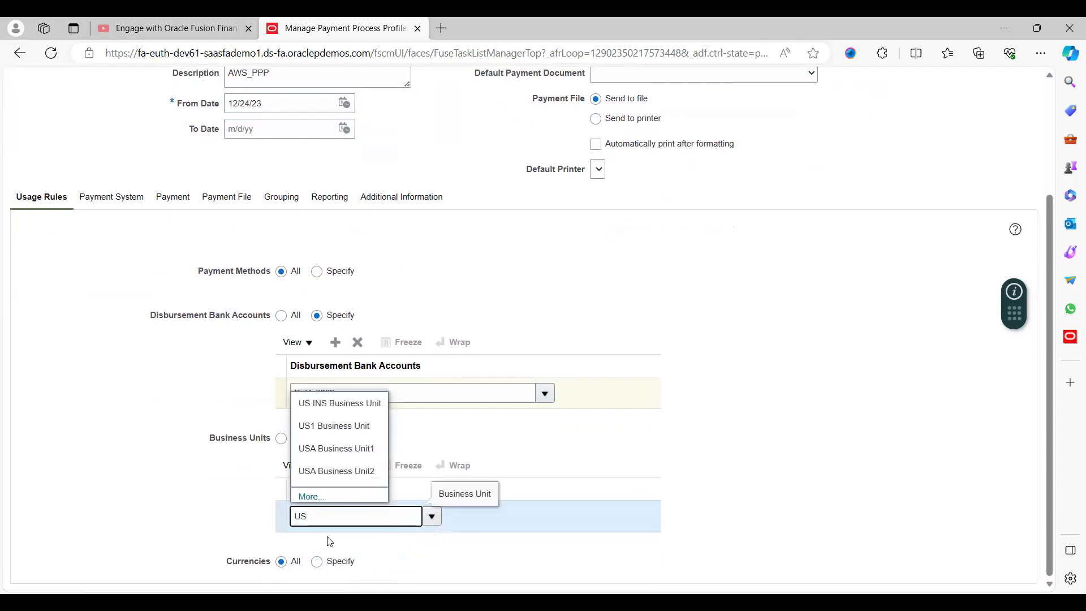
left_click(350, 430)
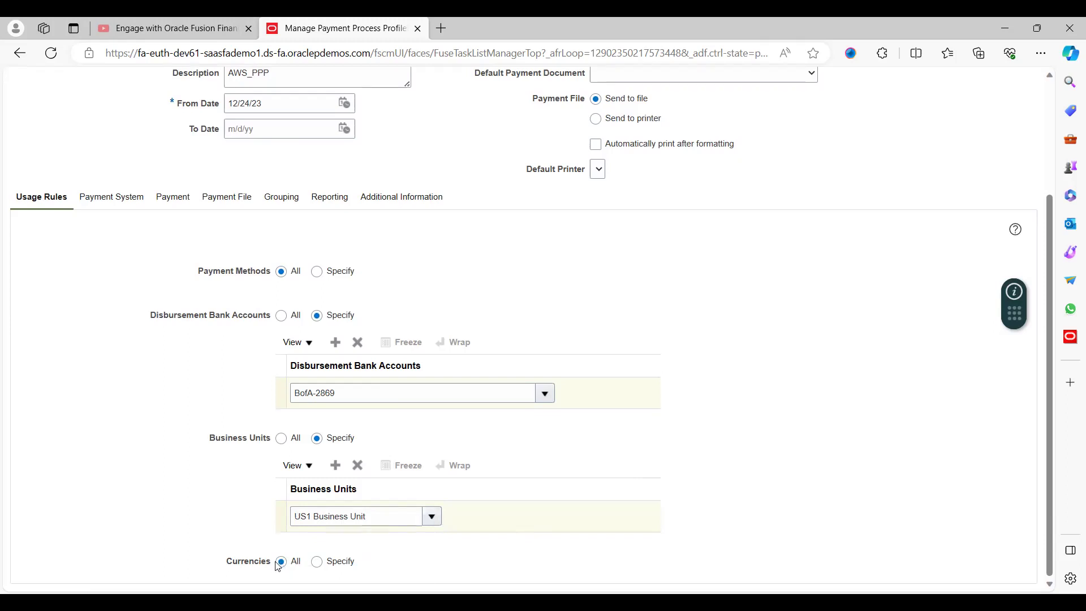
Restrict the usage rules' currencies to specified ones and add USD - US Dollar
left_click(317, 562)
left_click(750, 516)
scroll(750, 516, "down", 1)
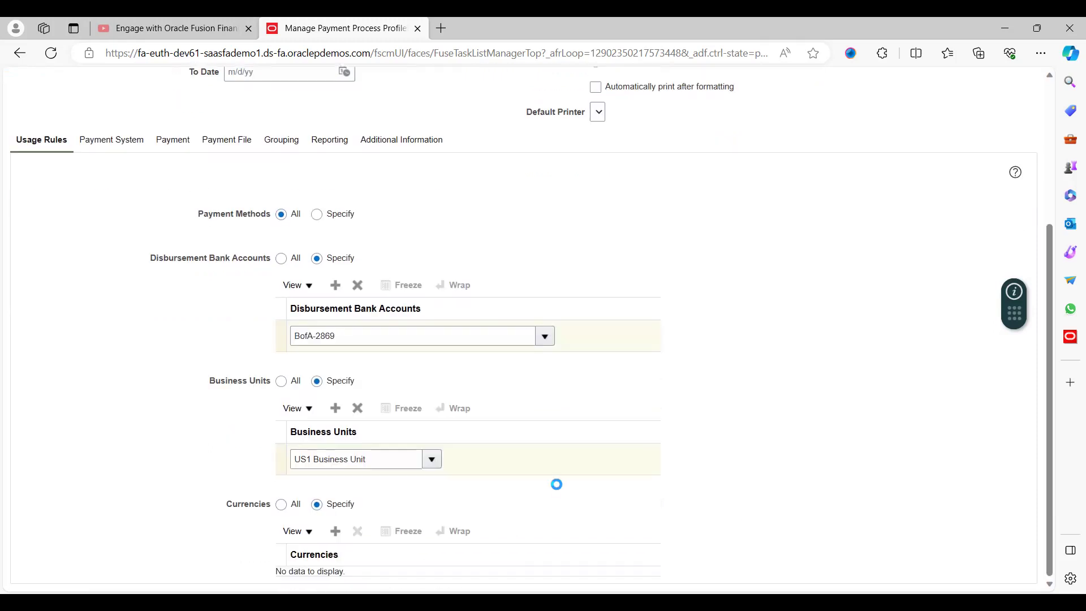
left_click(335, 533)
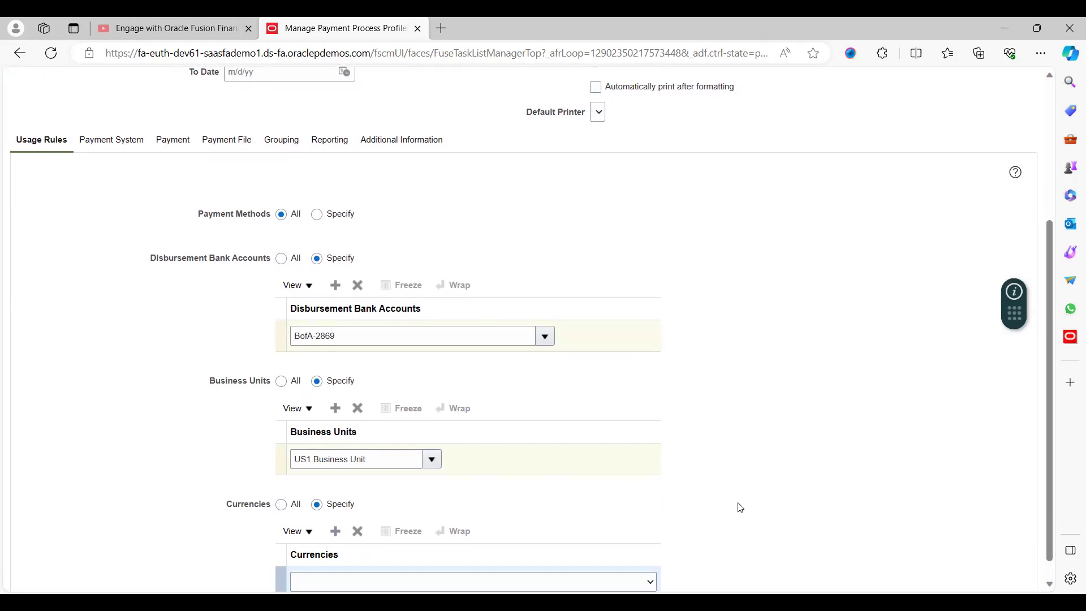
scroll(741, 508, "down", 1)
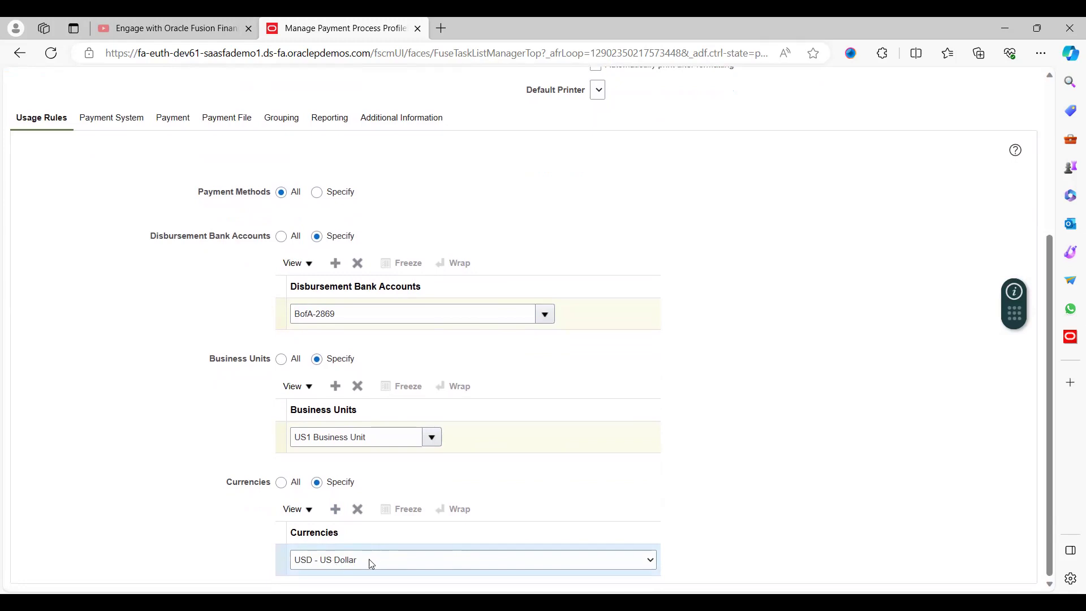
left_click(333, 562)
left_click(798, 521)
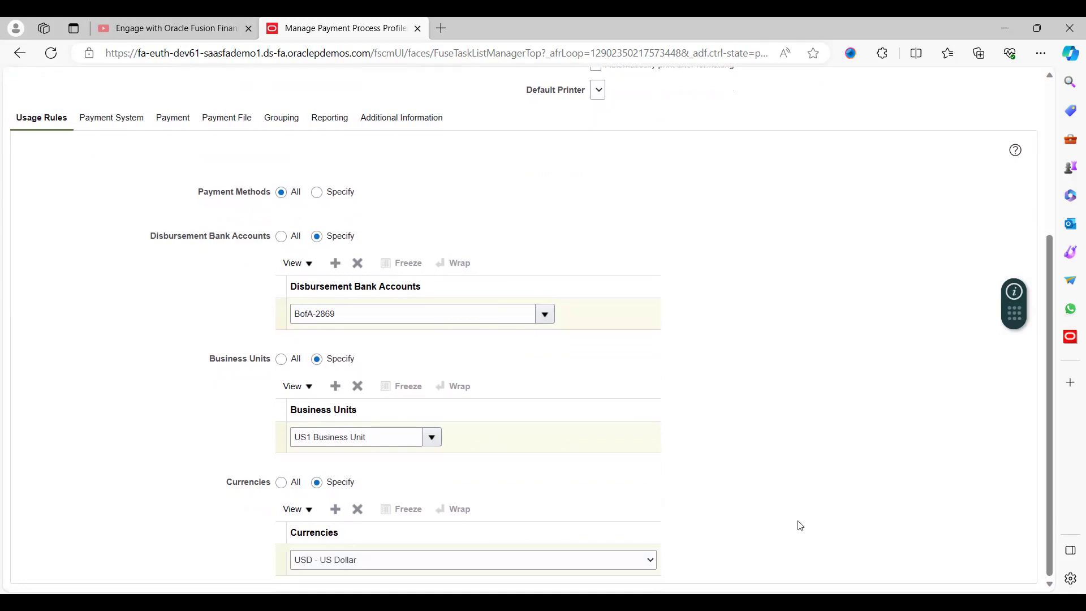
Review the profile's payment system setting and its document grouping rules and document limits for payments
scroll(783, 388, "up", 5)
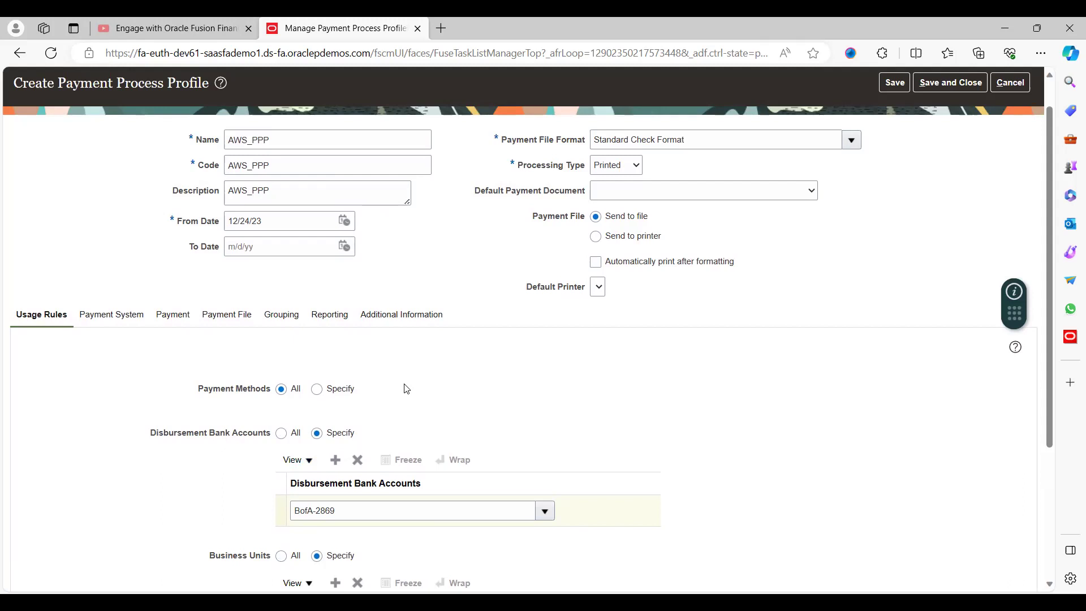
left_click(99, 316)
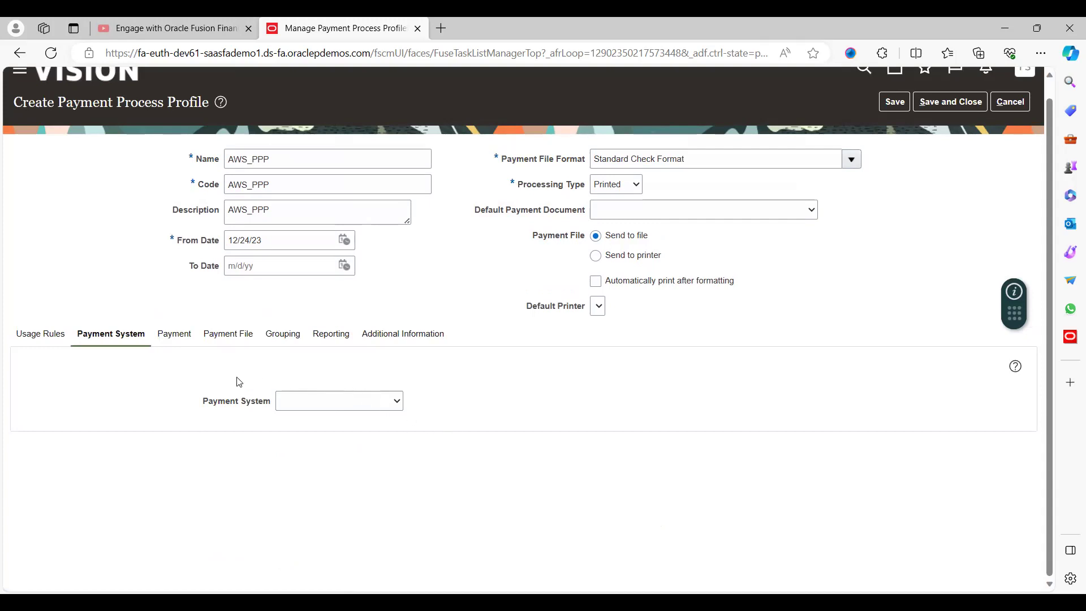
left_click(172, 335)
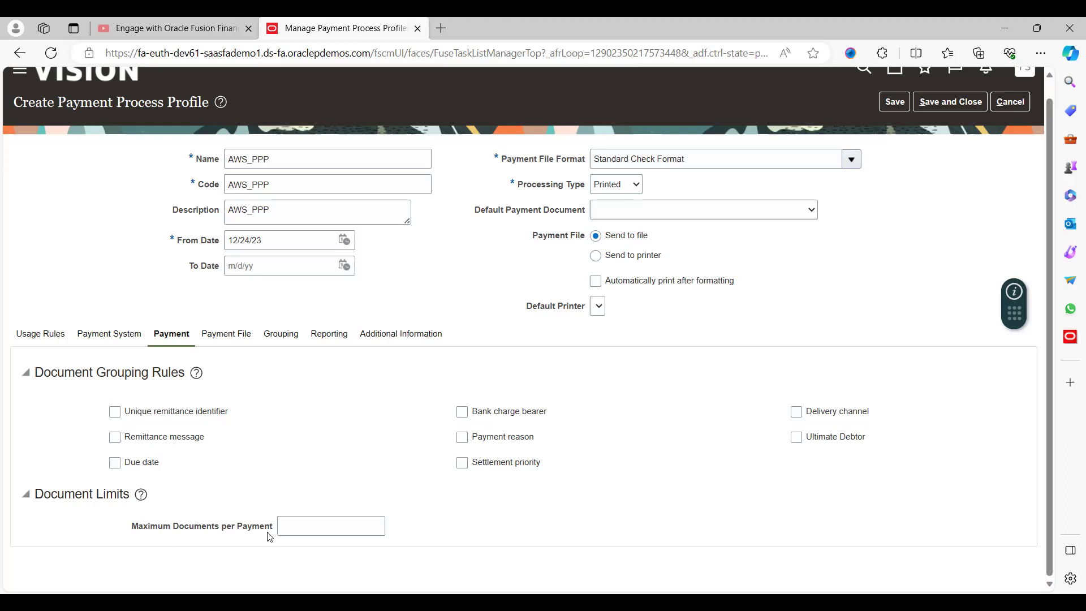
left_click(320, 529)
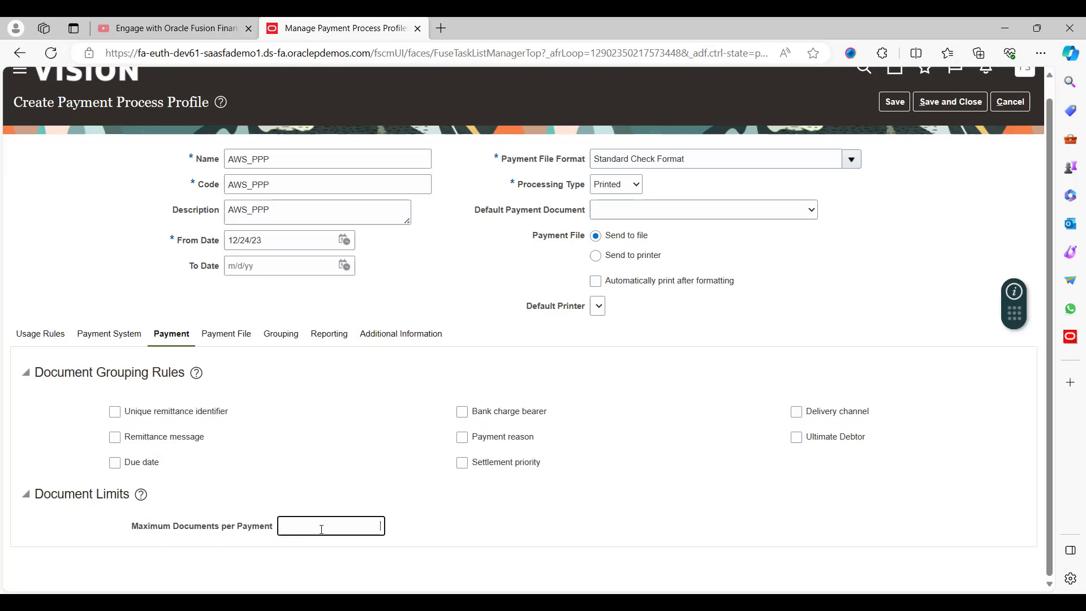
left_click(333, 476)
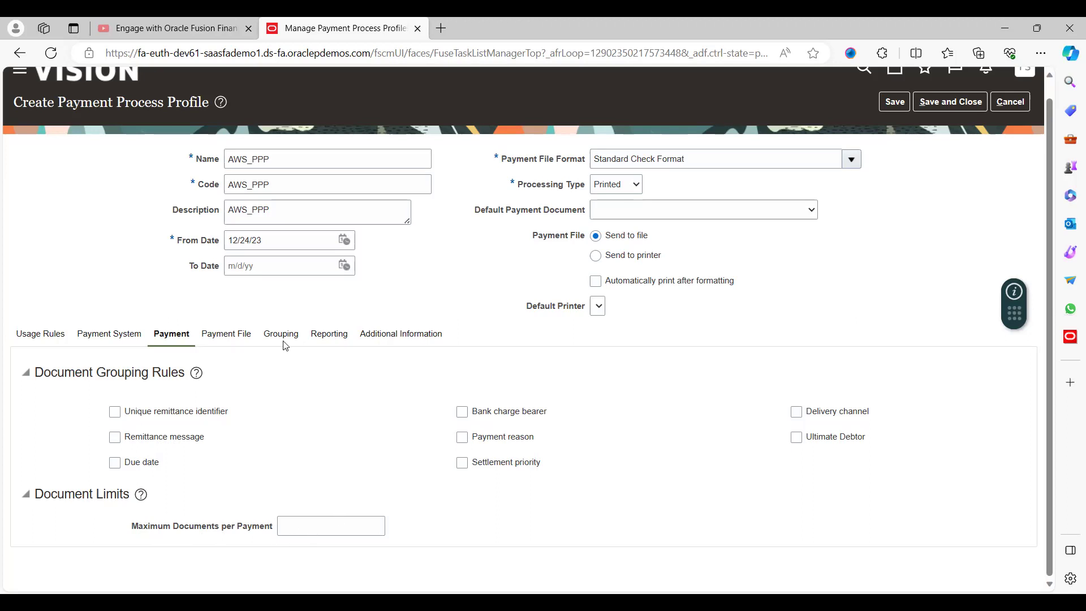
Set the outbound payment file prefix to AWS in the payment file settings
left_click(226, 334)
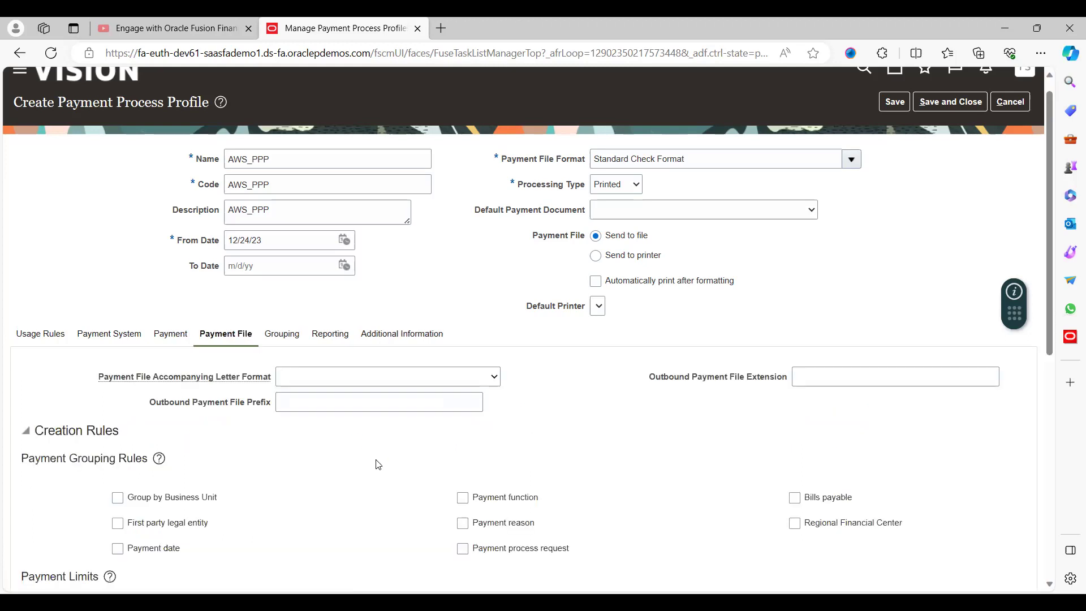
scroll(534, 450, "down", 1)
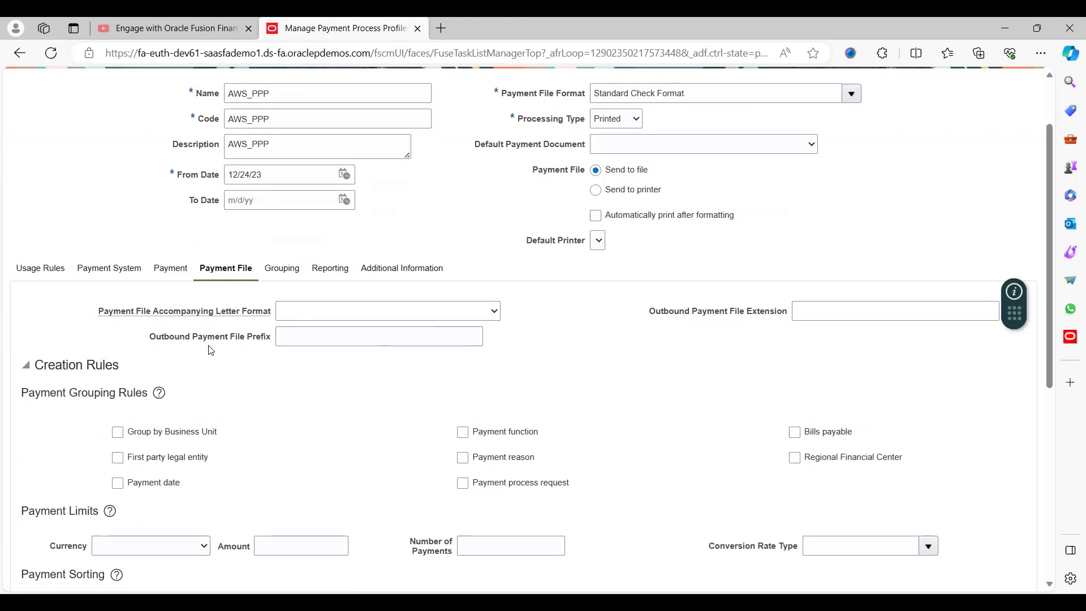
left_click(317, 340)
left_click(320, 342)
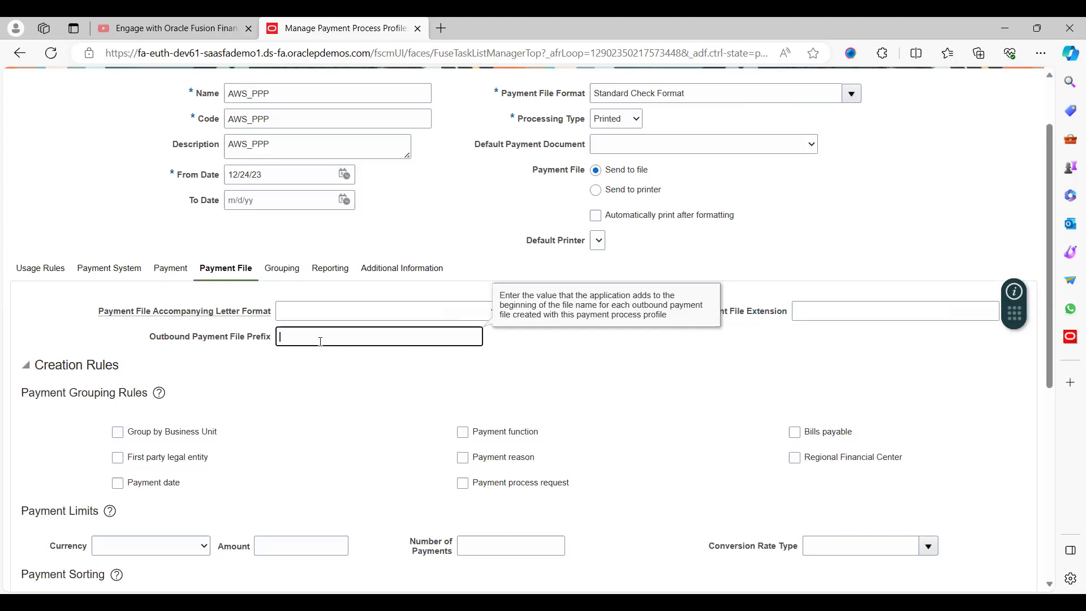
type("S")
left_click(379, 369)
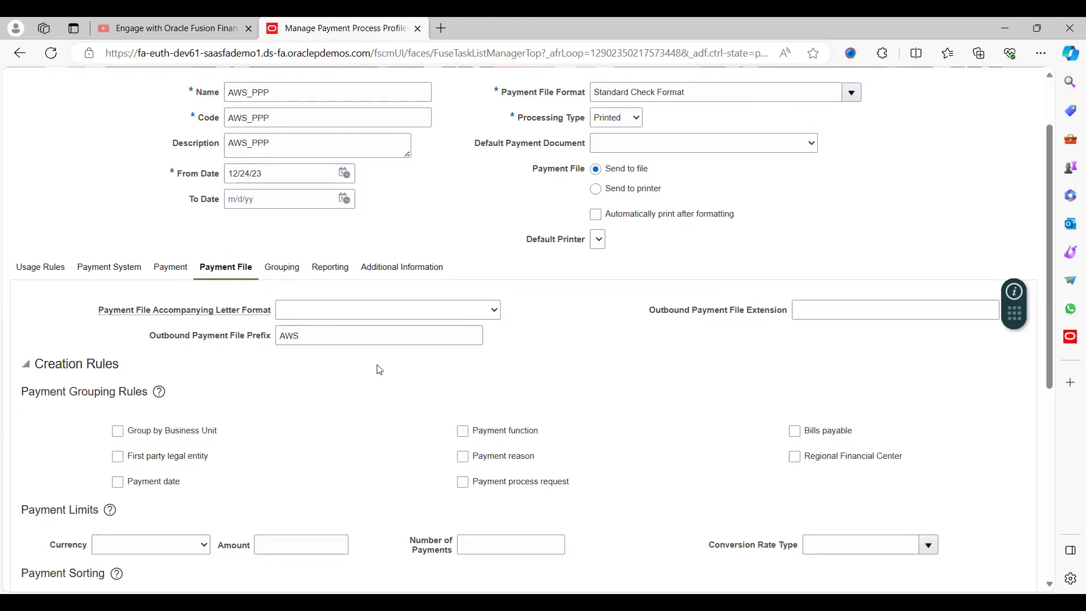
Examine the payment file's creation rules, limits, sorting and bank instructions, and the transaction grouping rules
scroll(379, 370, "down", 1)
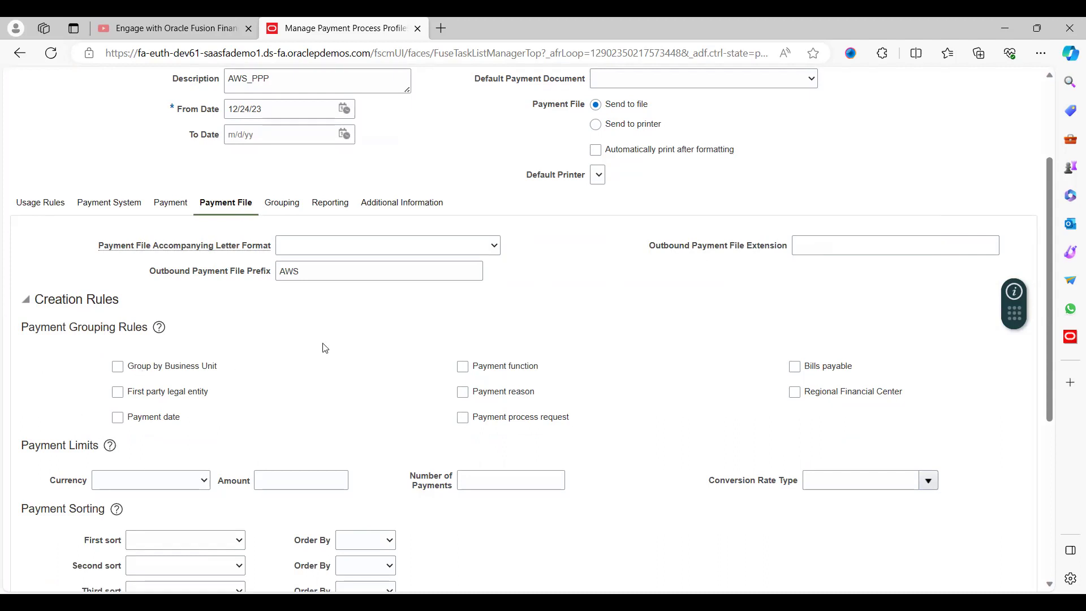
scroll(325, 347, "down", 4)
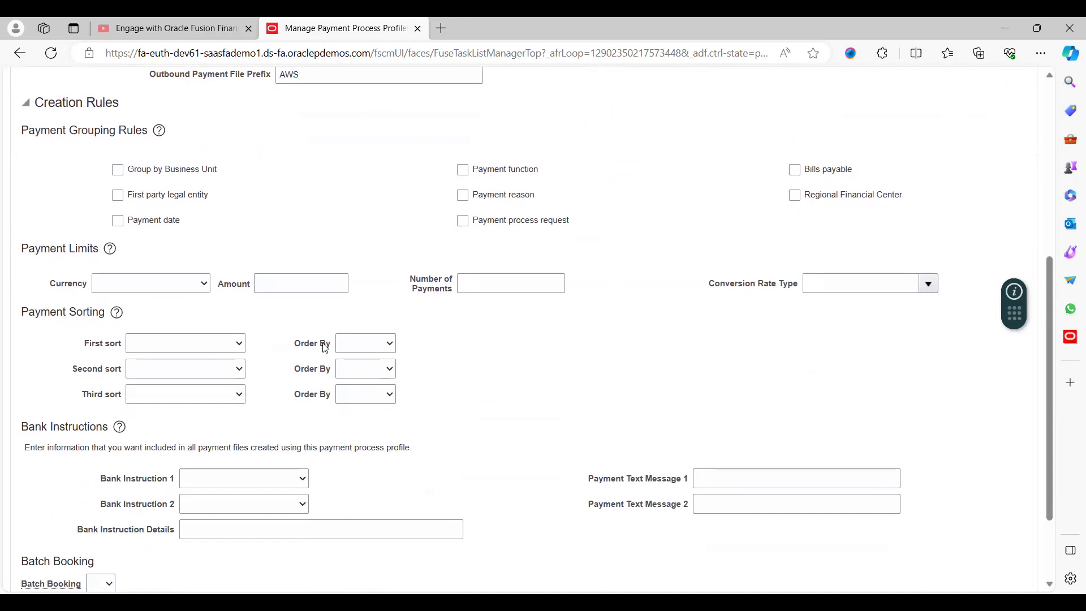
scroll(325, 348, "up", 1)
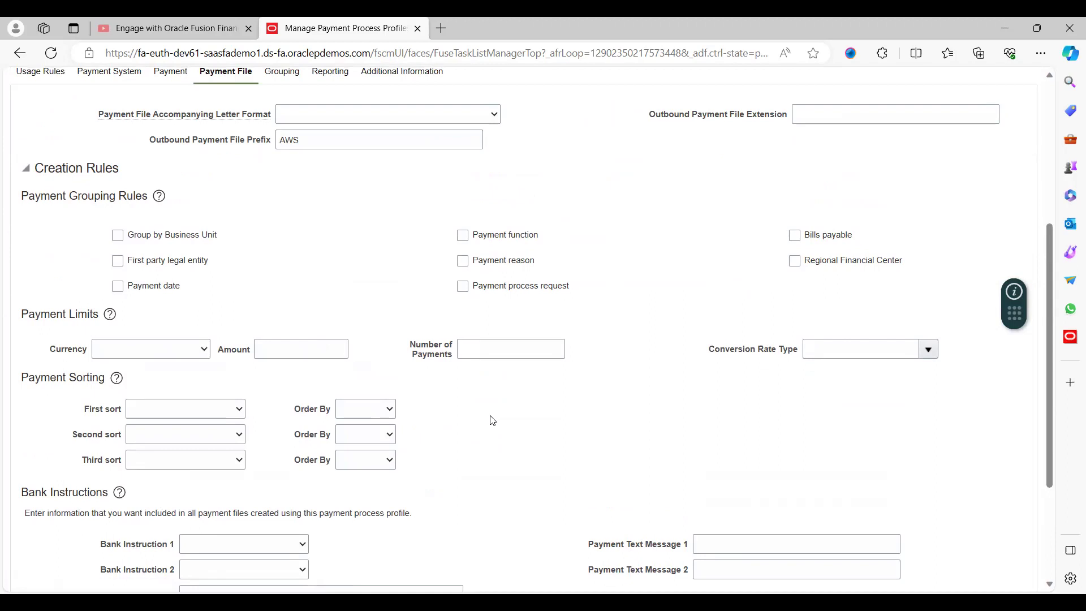
scroll(492, 420, "down", 3)
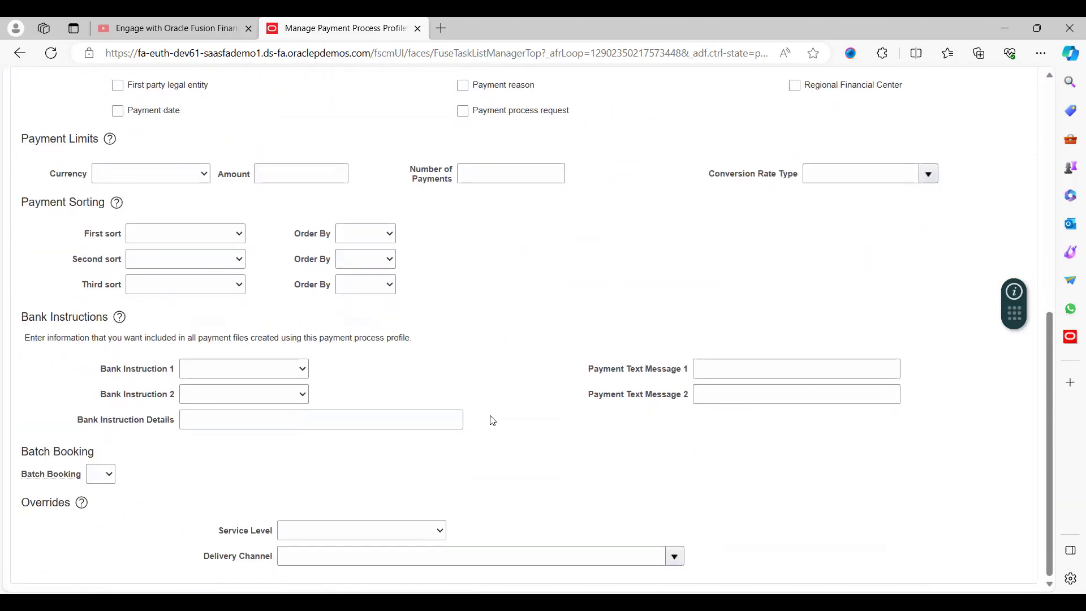
scroll(492, 420, "up", 7)
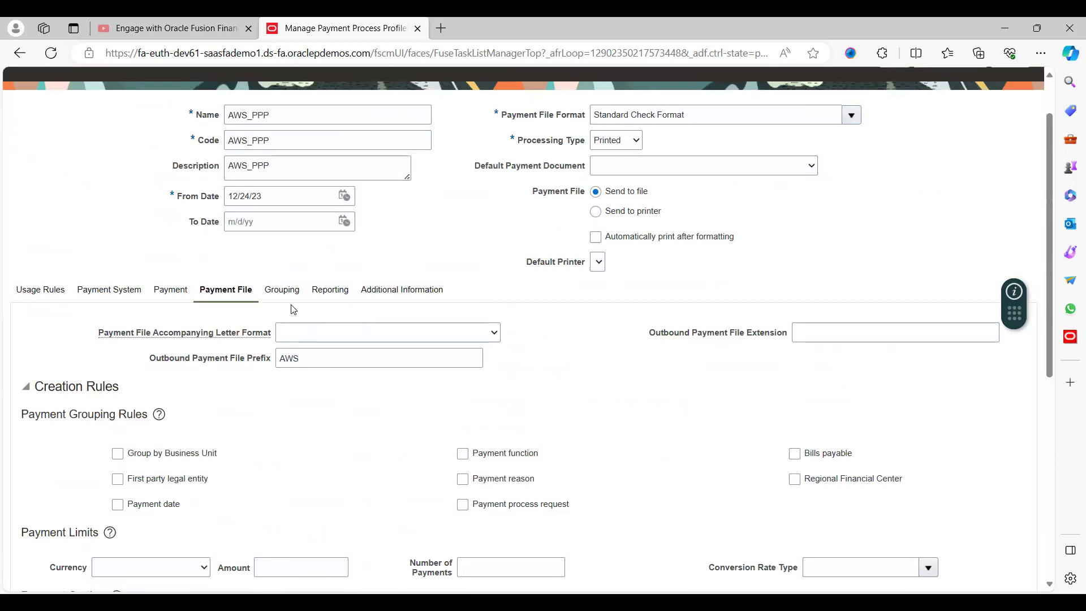
left_click(281, 290)
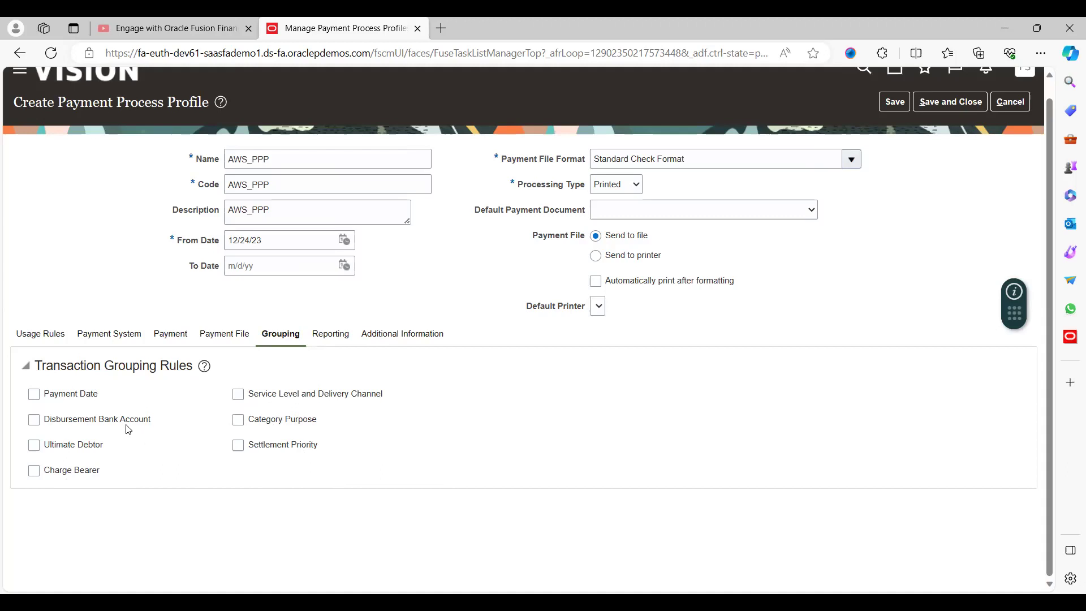
In the reporting settings, assign Payment File Register Format to the payment file register and submit it automatically when payments are confirmed
left_click(335, 339)
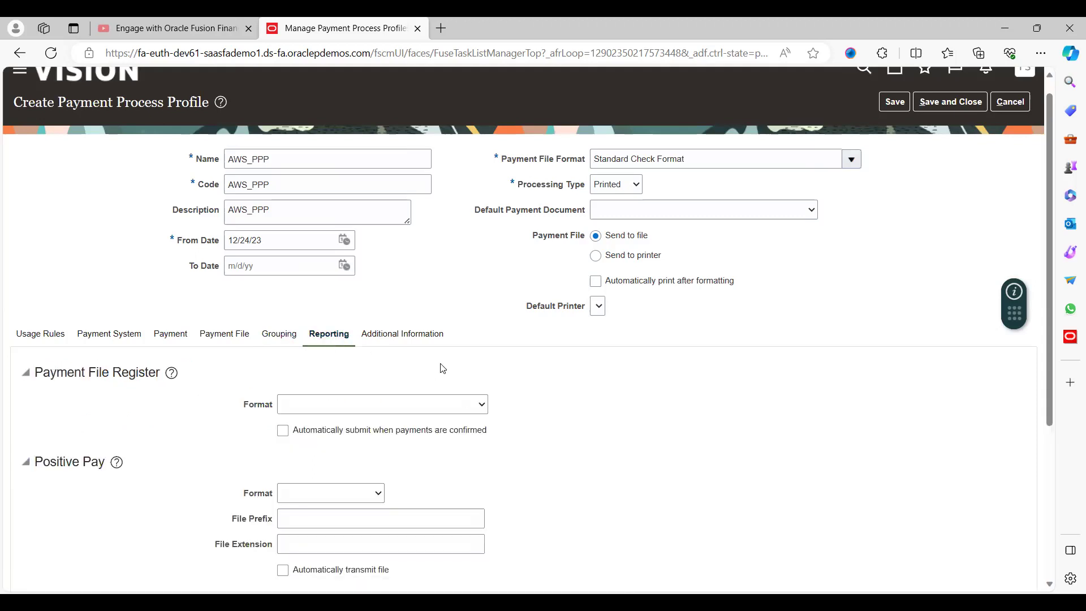
scroll(563, 404, "down", 2)
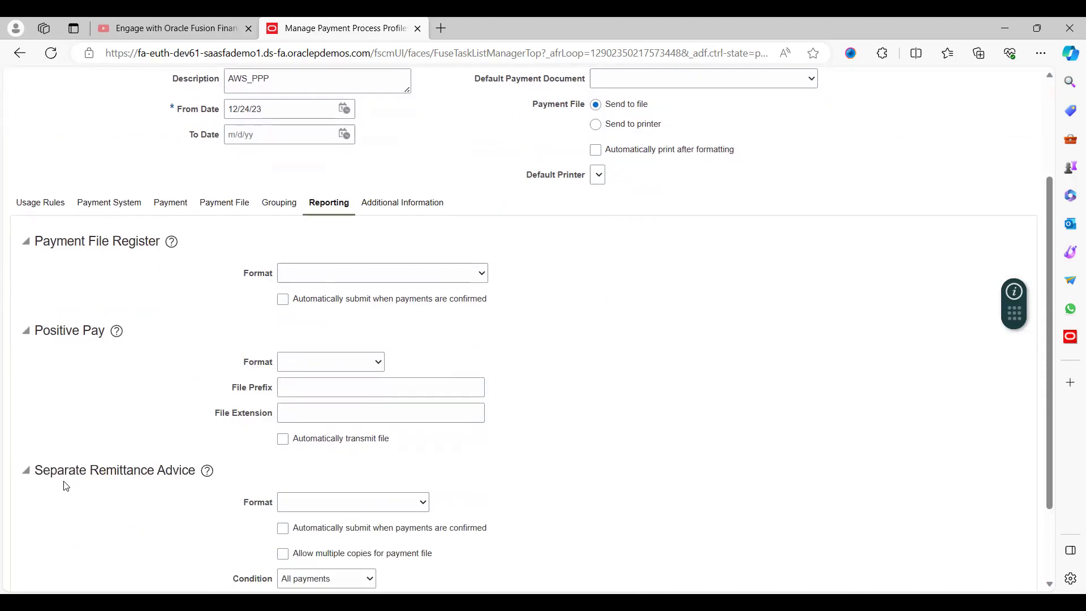
left_click(336, 276)
left_click(423, 307)
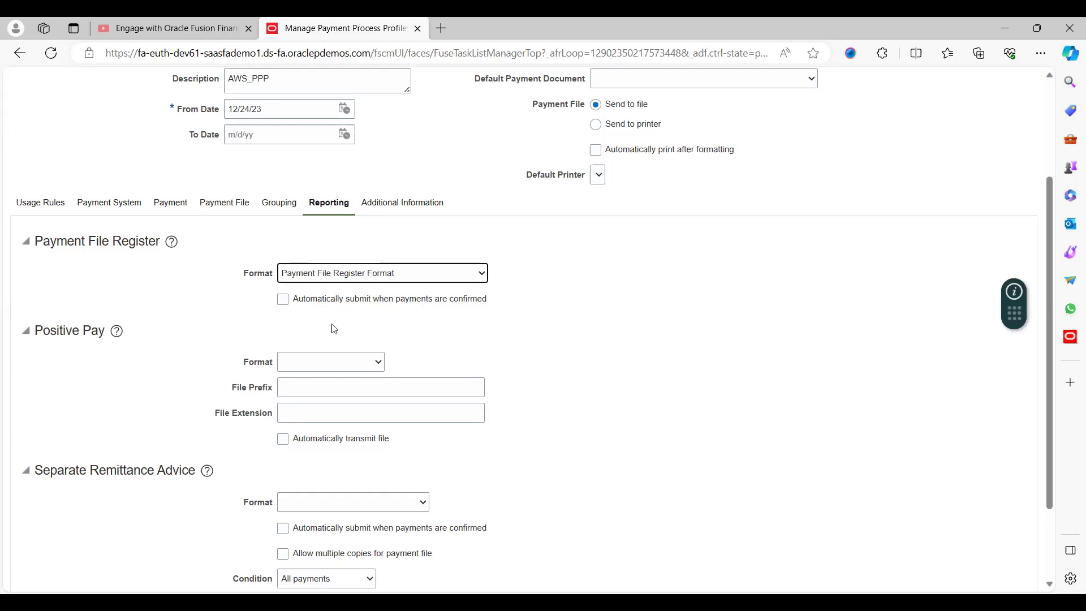
left_click(283, 301)
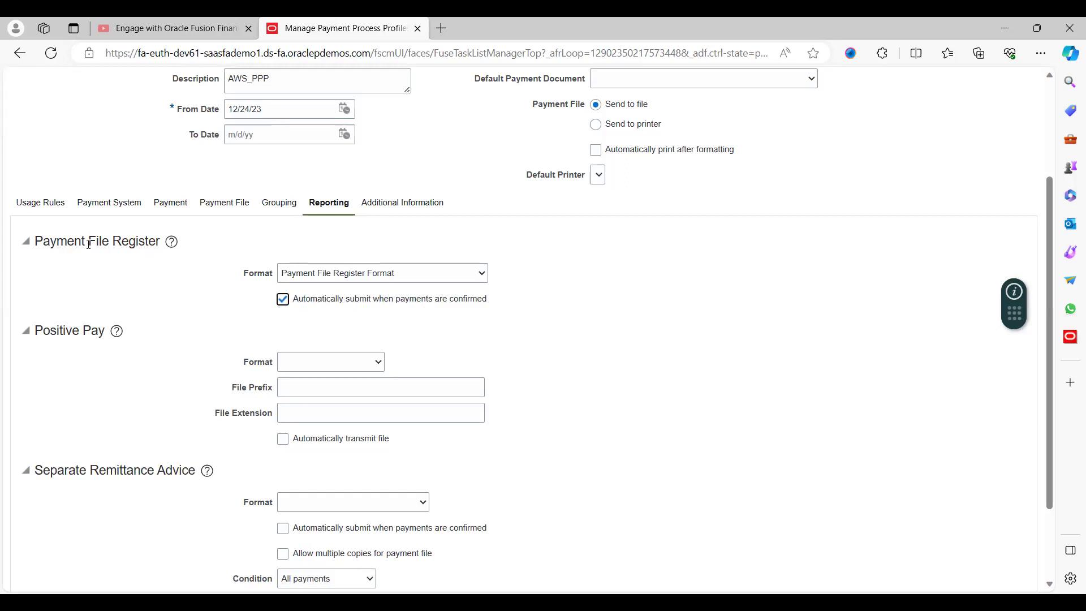
left_click(493, 345)
Set the positive pay format to Positive Pay File Format with the file prefix AWS
scroll(496, 349, "down", 2)
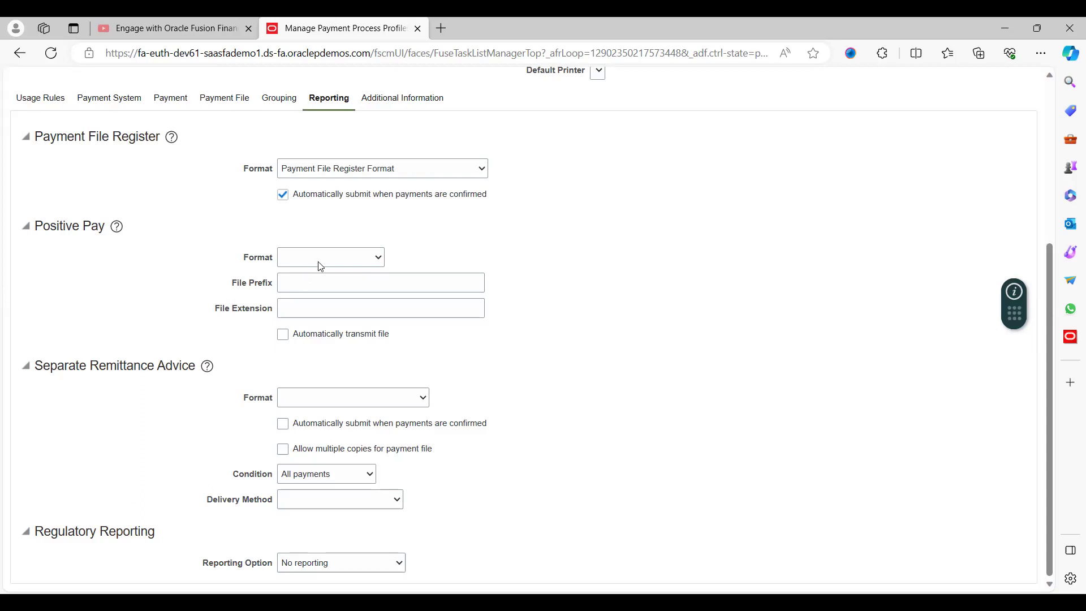
left_click(320, 267)
left_click(364, 292)
left_click(294, 286)
type("AWS")
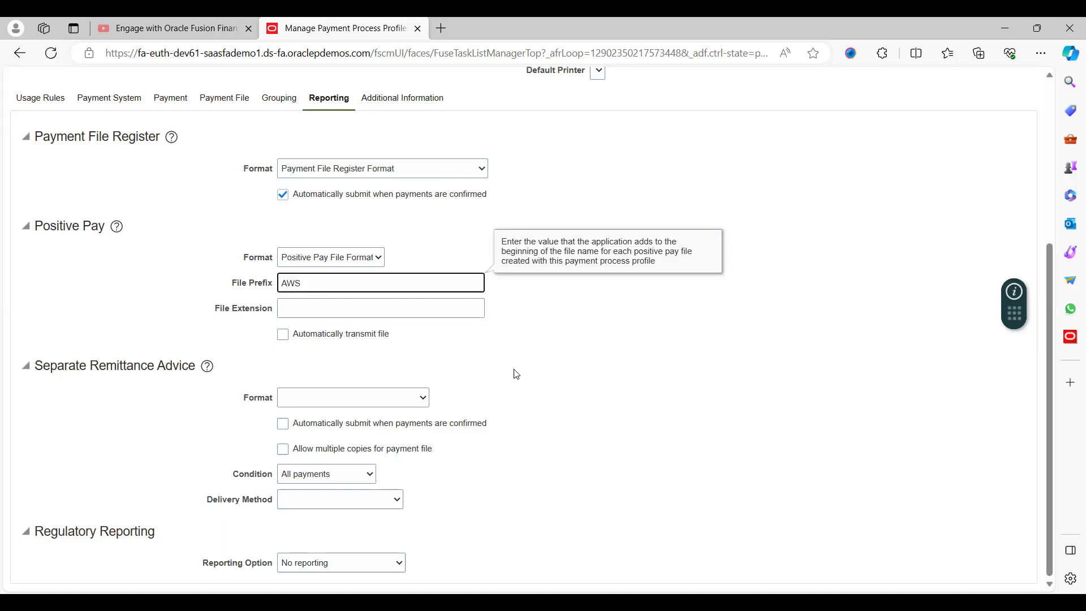
Assign Separate Remittance Advice Format to the separate remittance advice and submit it automatically when payments are confirmed
left_click(352, 402)
left_click(354, 410)
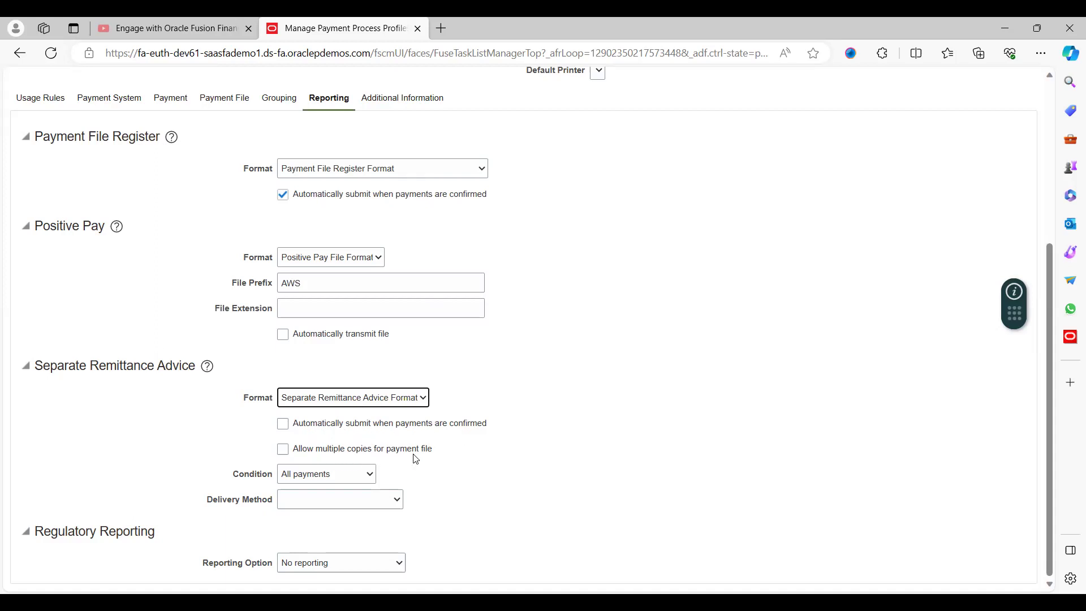
left_click(283, 424)
left_click(299, 568)
left_click(496, 488)
Check the additional information, then save and close the AWS_PPP payment process profile and acknowledge the confirmation
scroll(496, 488, "up", 5)
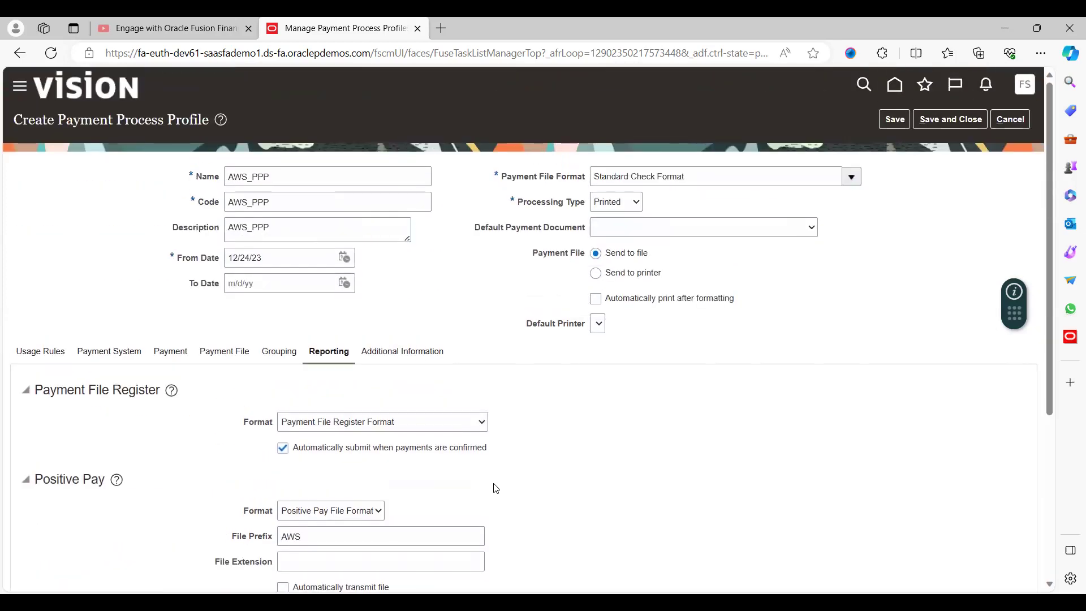
left_click(402, 352)
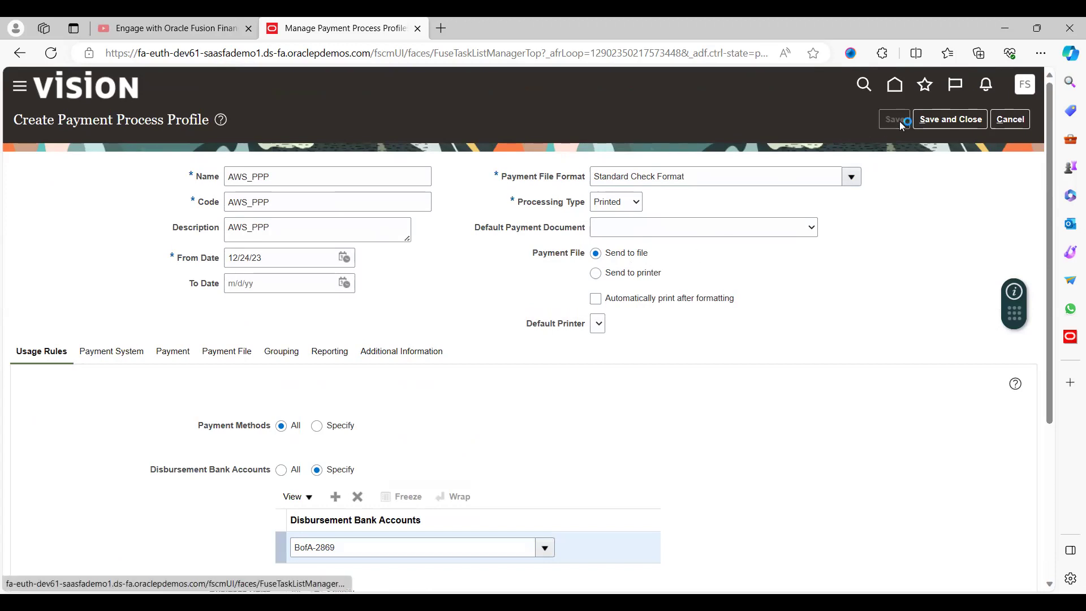
left_click(940, 123)
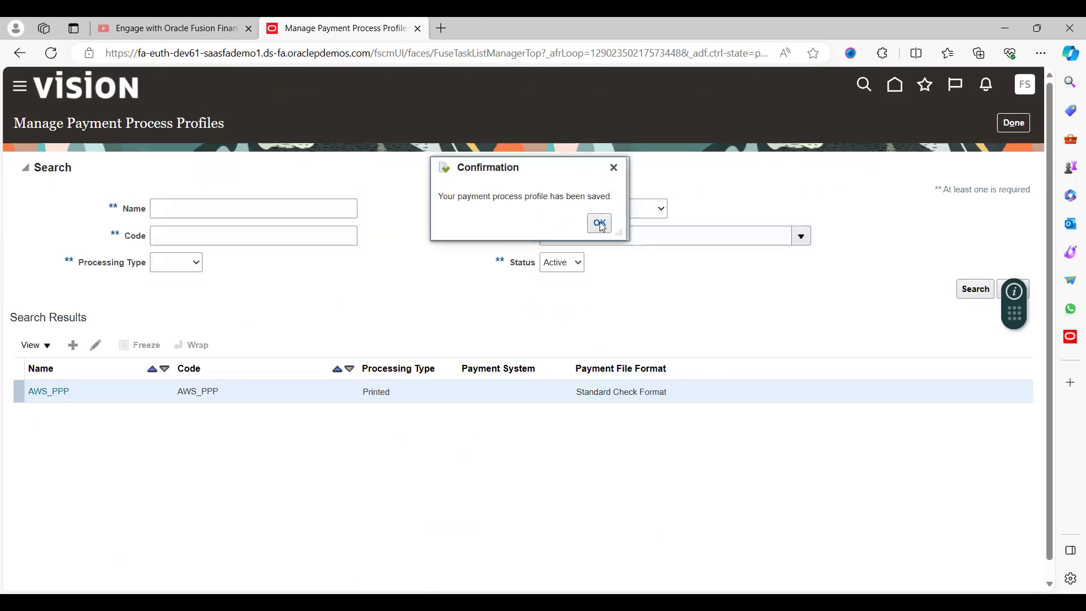
left_click(599, 222)
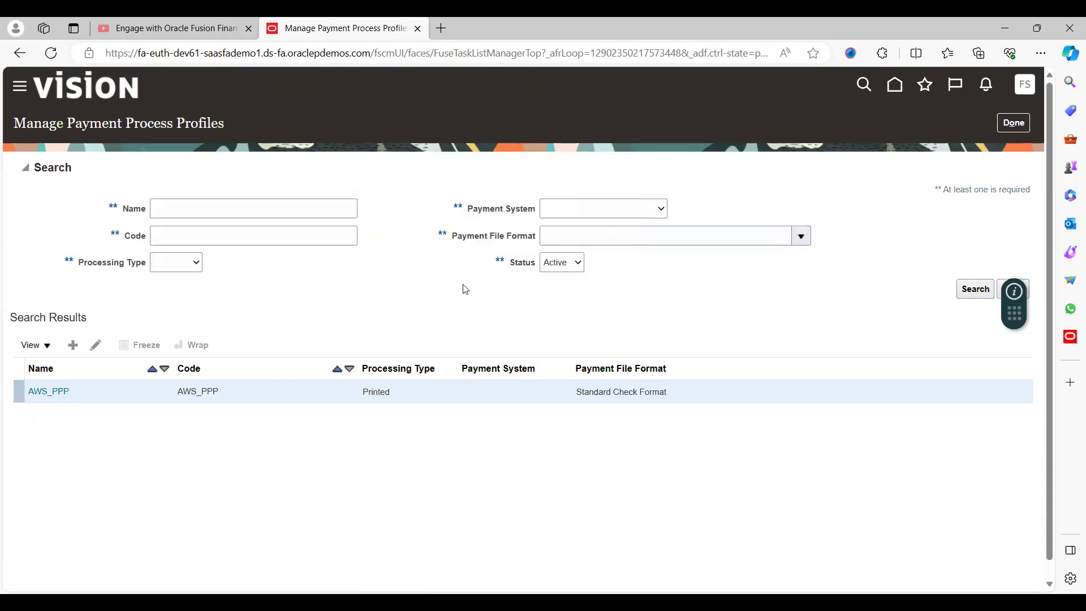